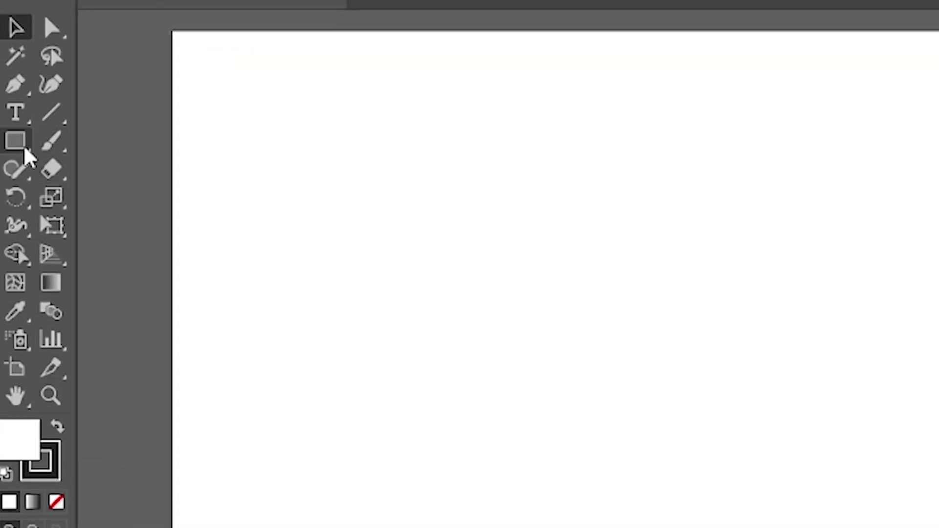
- Draw a large square with the Rectangle tool and set its fill to None
click(16, 142)
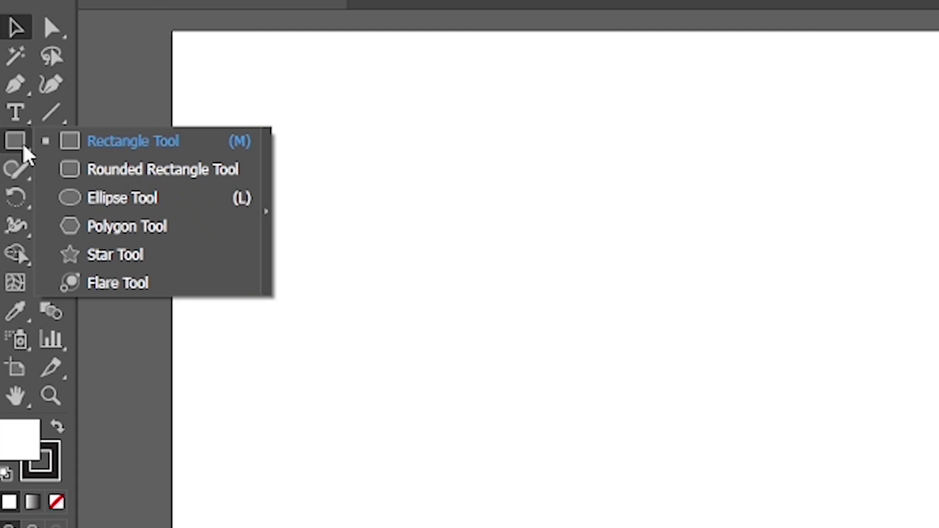
click(116, 142)
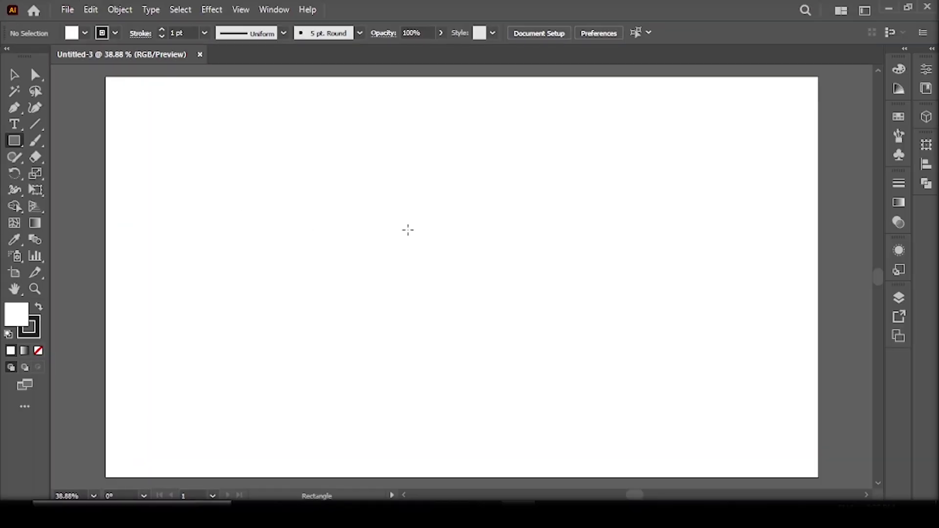
drag(408, 230, 468, 373)
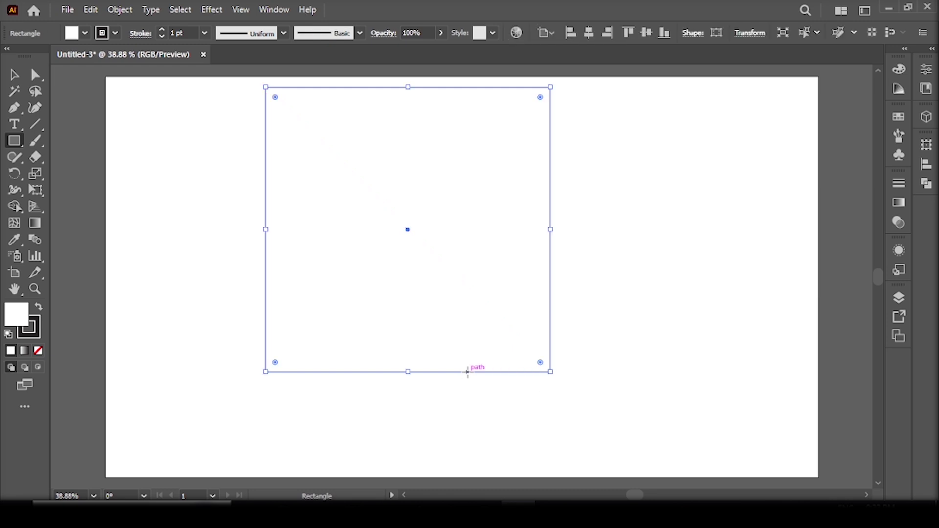
click(74, 33)
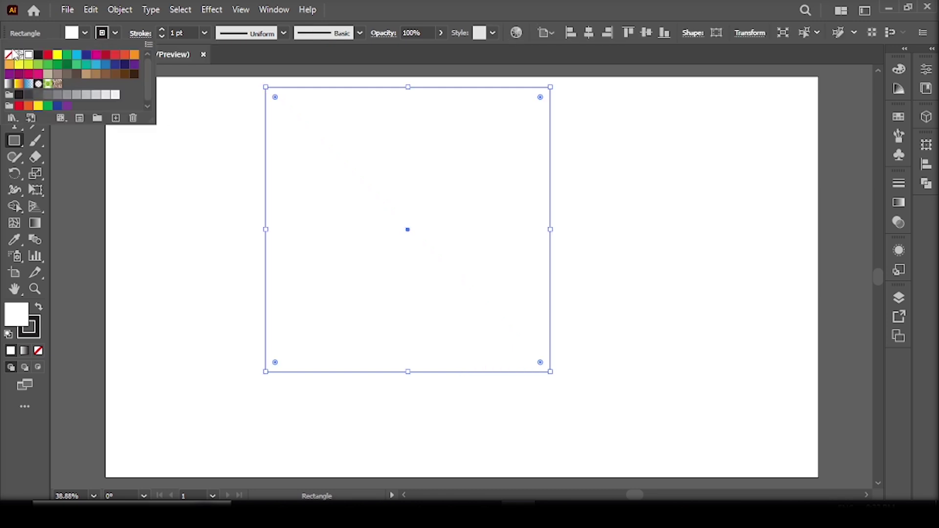
click(9, 55)
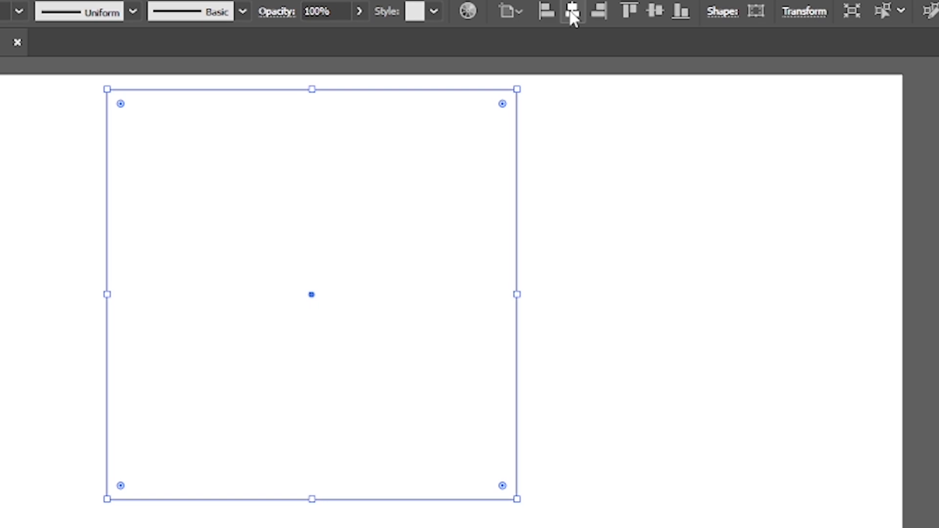
- Centre the square horizontally and vertically on the artboard, then deselect it
click(570, 11)
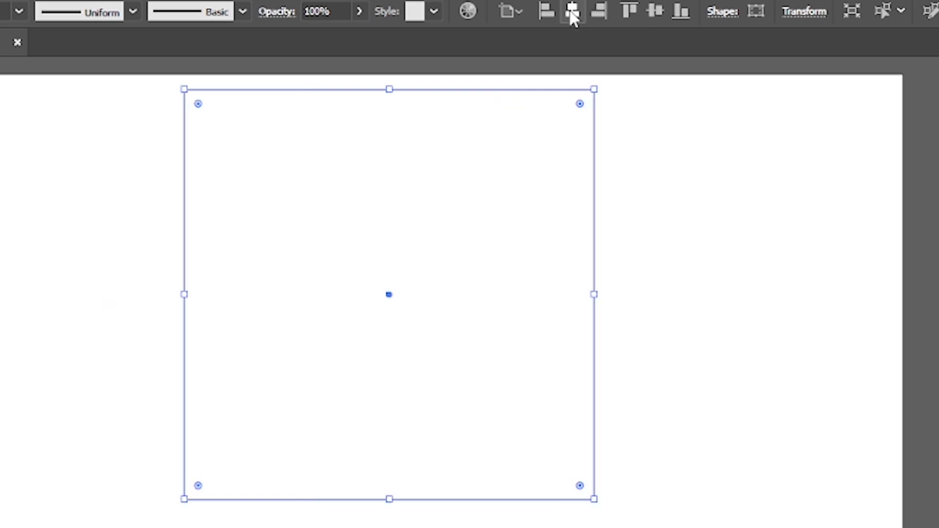
click(656, 12)
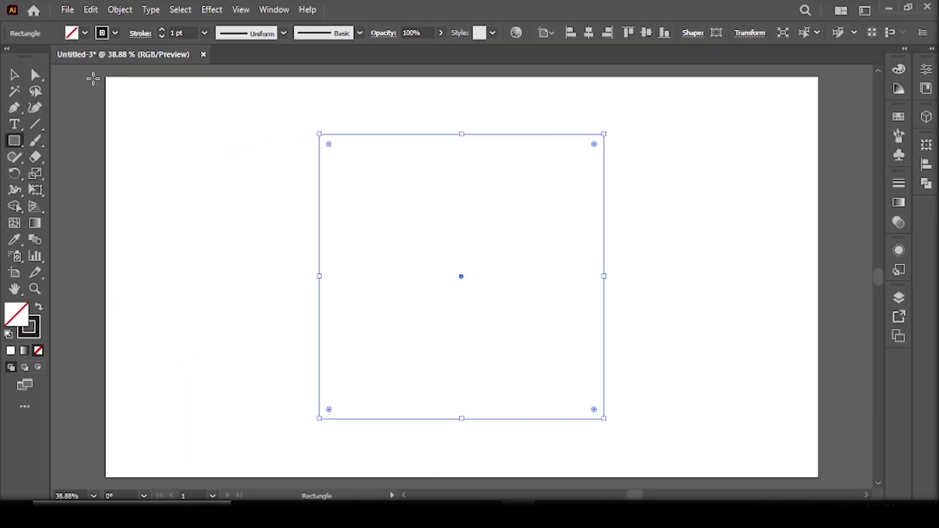
click(14, 74)
click(185, 145)
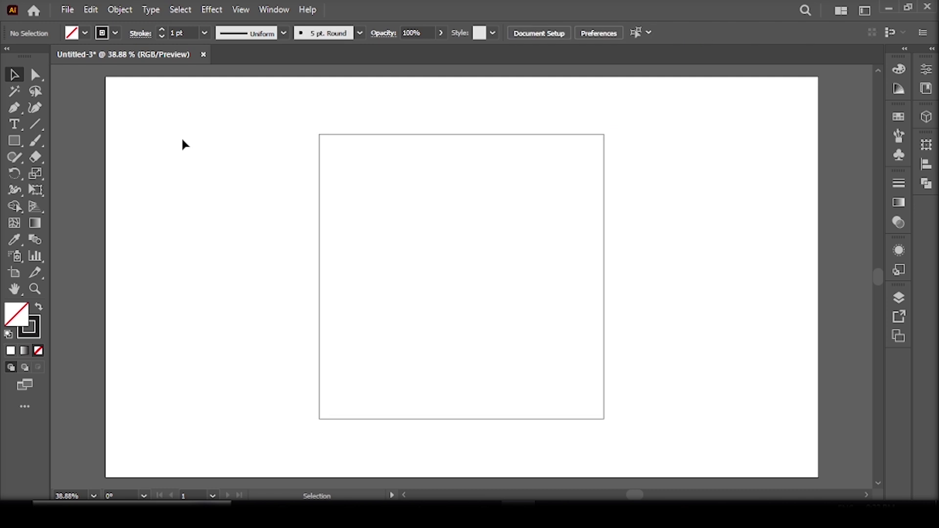
- Show rulers and drag out one horizontal and one vertical guide
click(269, 12)
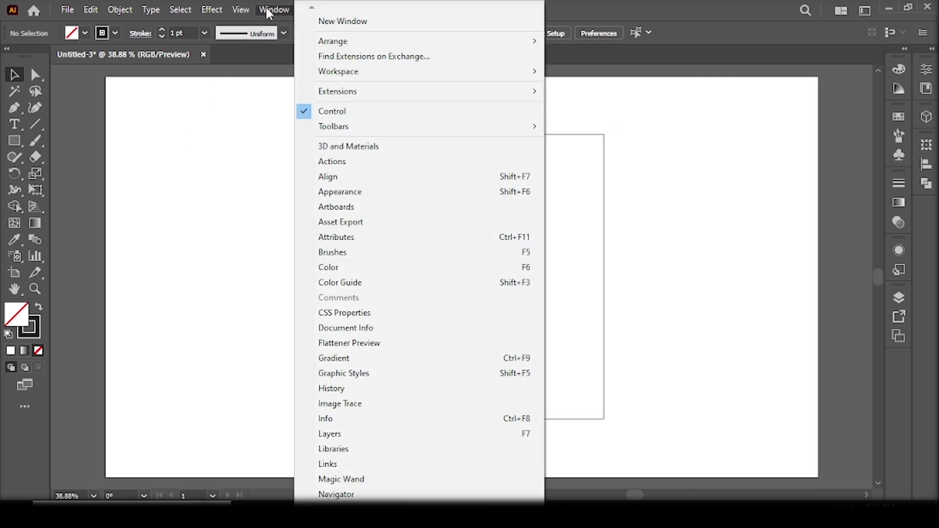
mouse_move(240, 9)
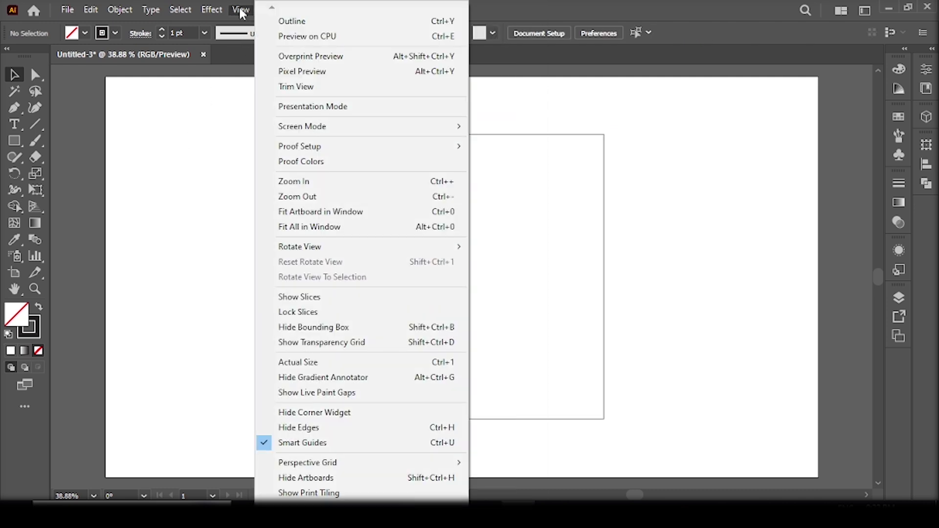
click(176, 228)
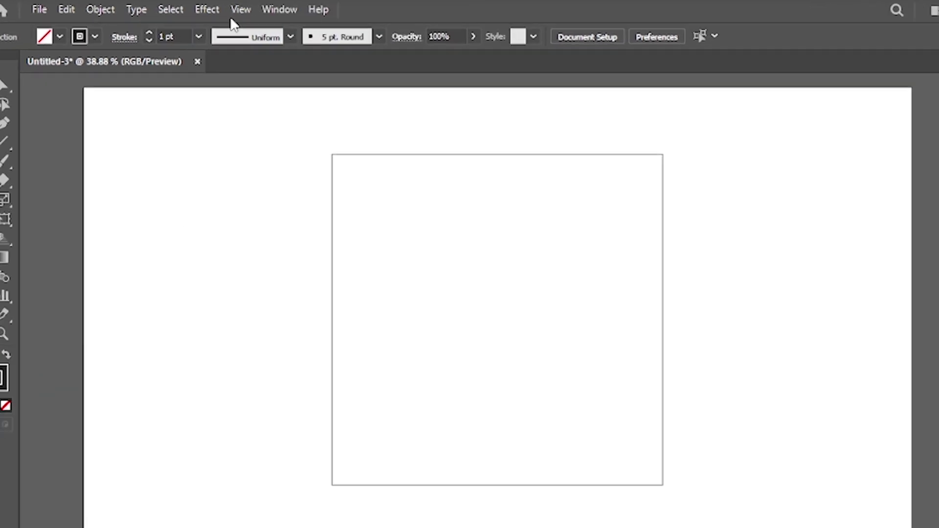
click(236, 8)
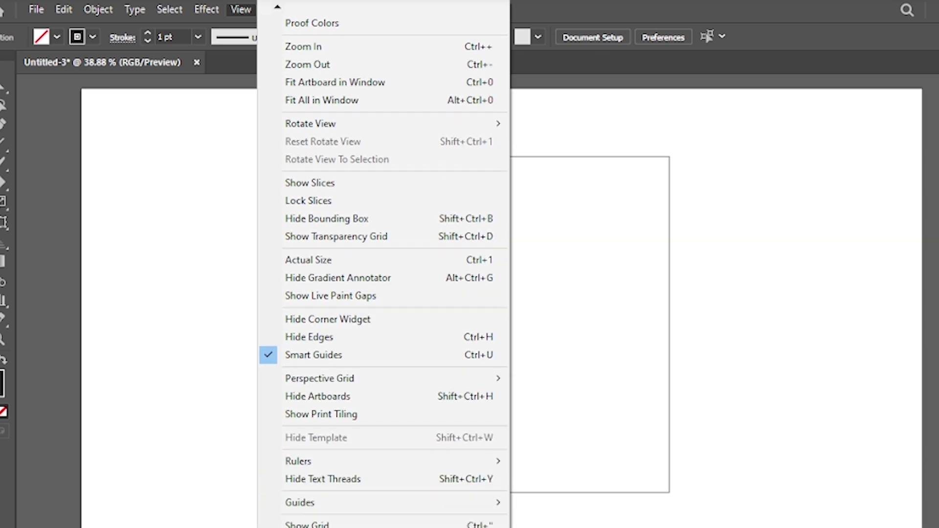
mouse_move(298, 419)
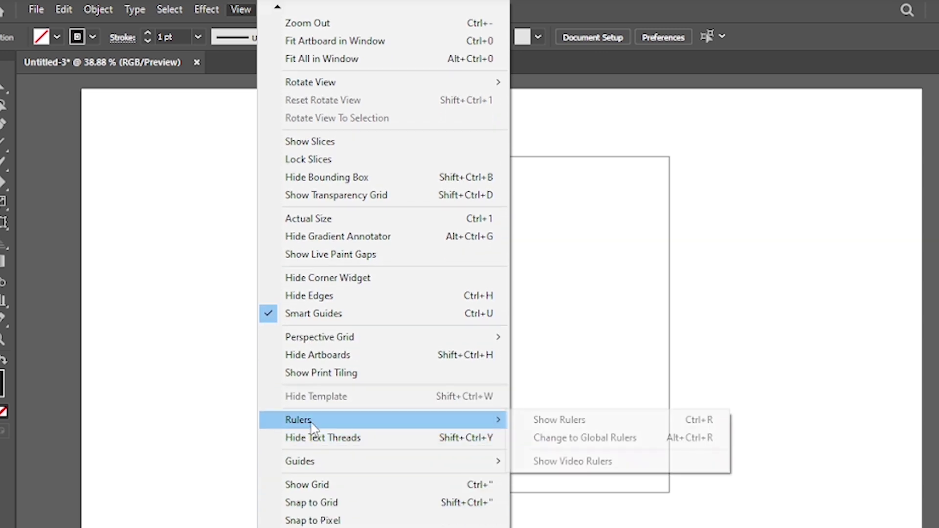
click(556, 421)
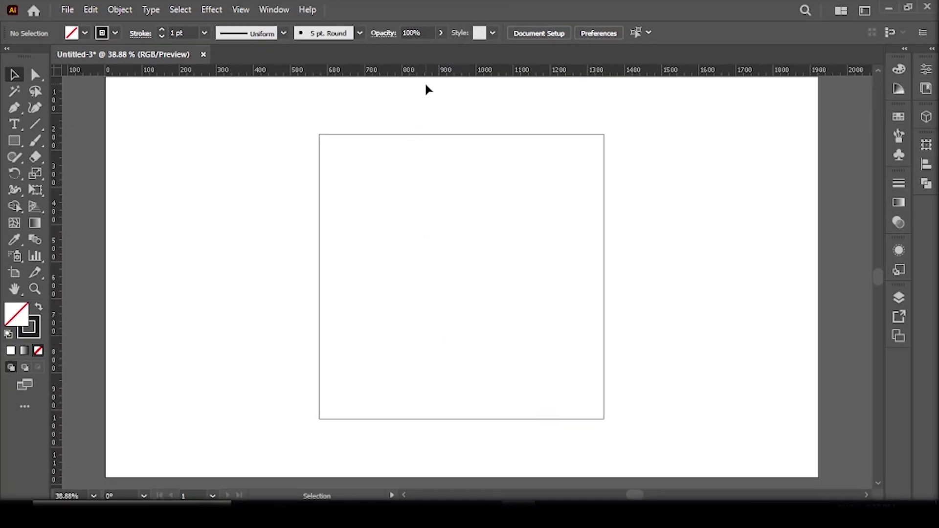
drag(425, 74, 371, 231)
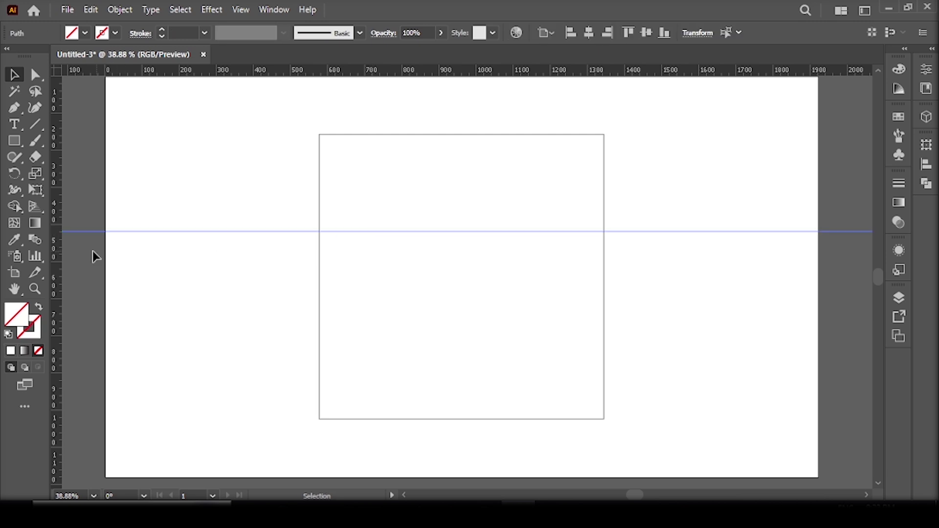
mouse_move(58, 266)
mouse_down()
mouse_move(233, 289)
mouse_move(198, 266)
mouse_up()
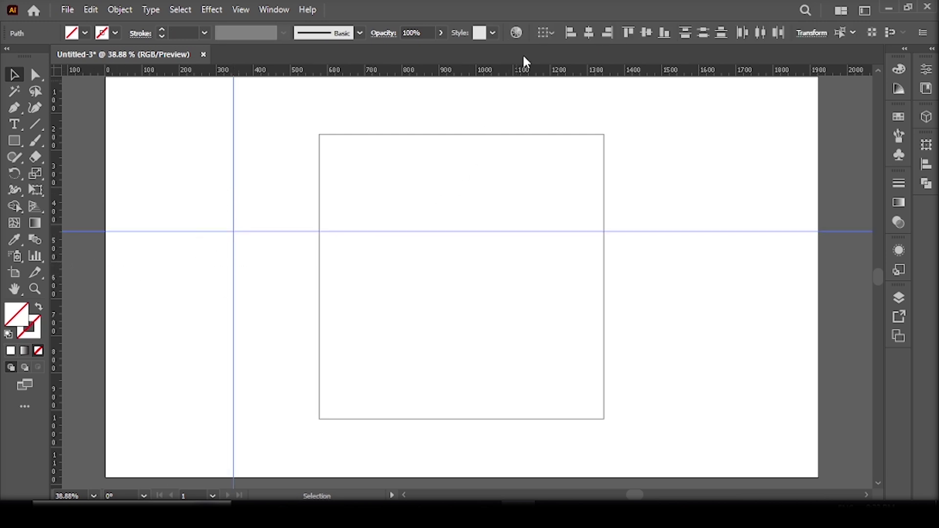
- Align both guides to the artboard centre and lock them in place
click(540, 33)
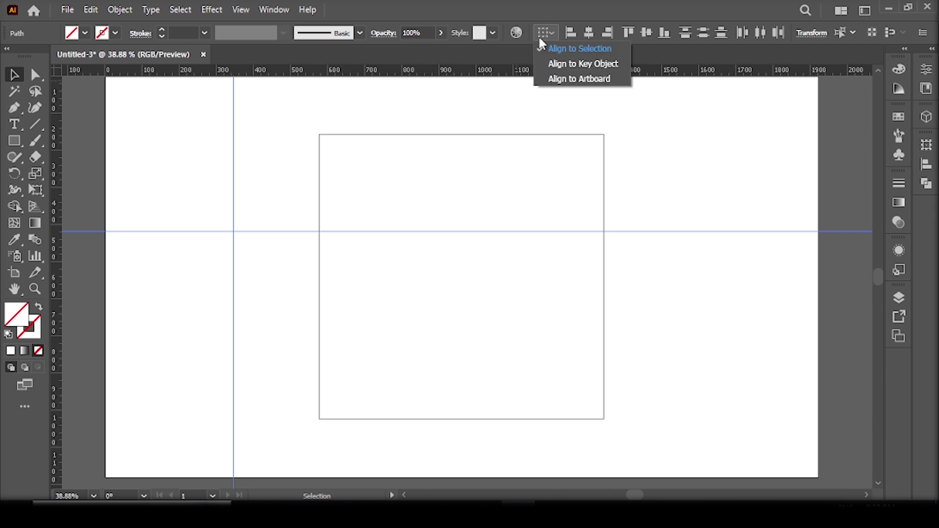
click(580, 80)
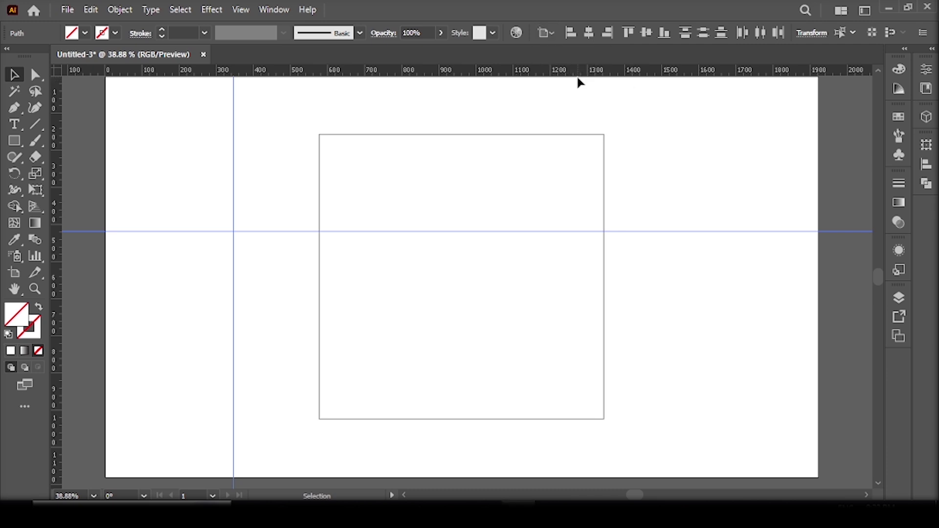
click(589, 33)
click(646, 33)
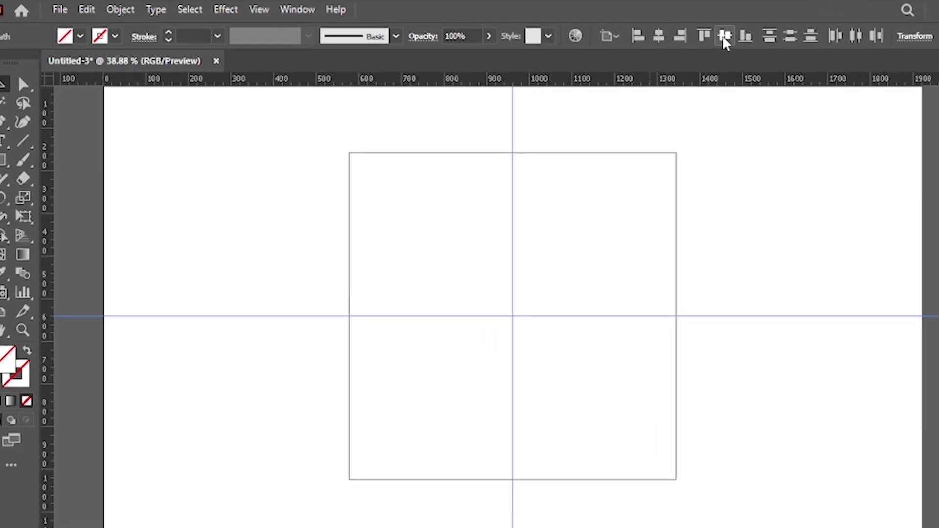
click(122, 9)
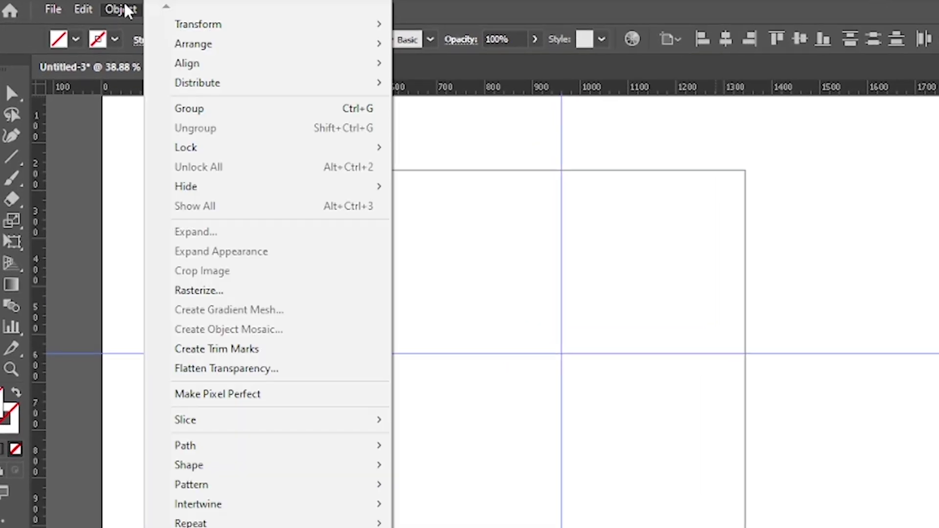
click(455, 154)
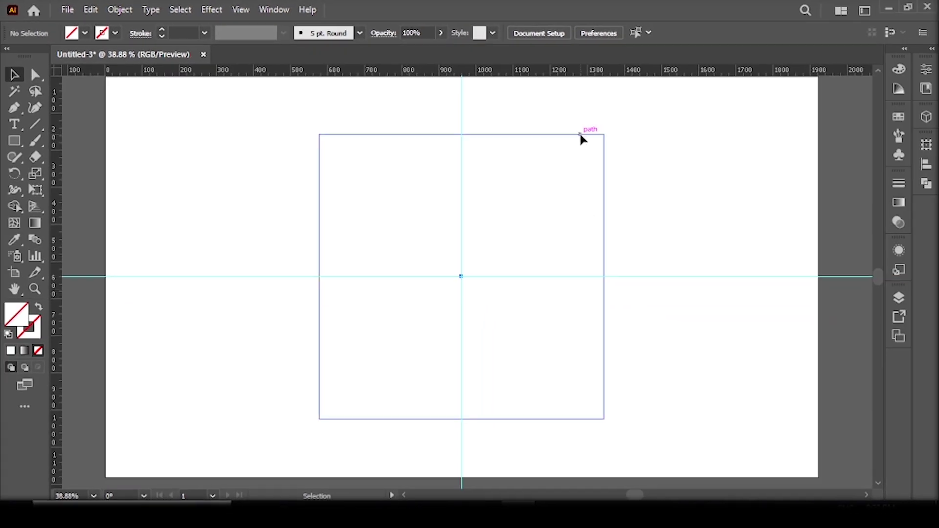
- Rotate the square 45° into a diamond with its points on the centre guides
click(582, 137)
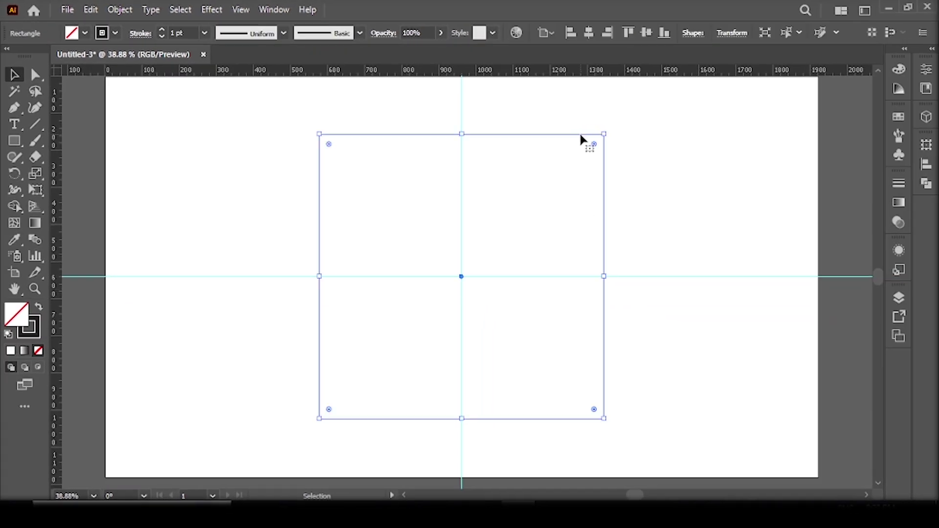
drag(608, 132, 667, 277)
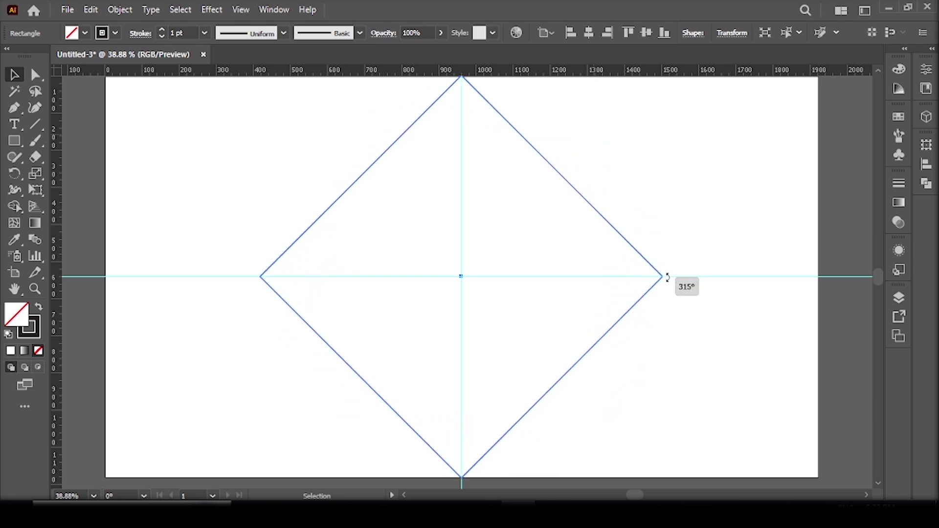
click(701, 228)
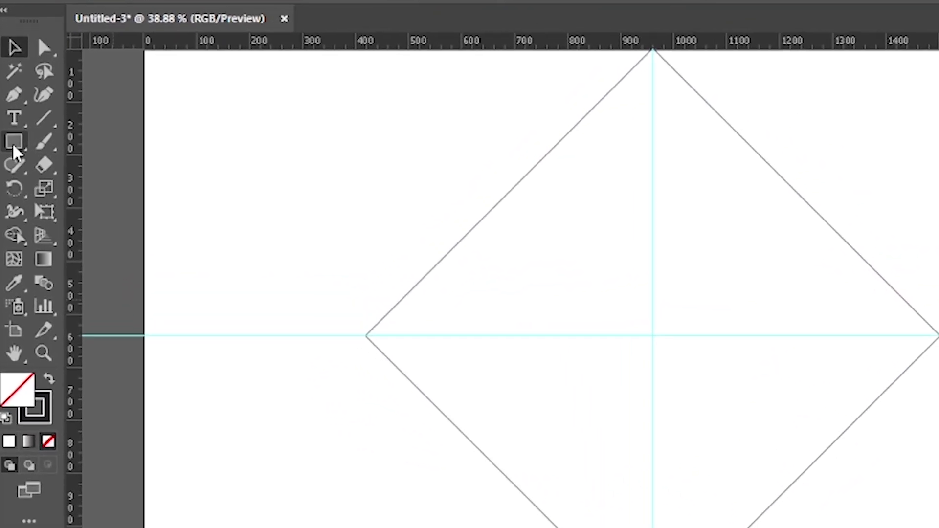
click(14, 143)
click(86, 192)
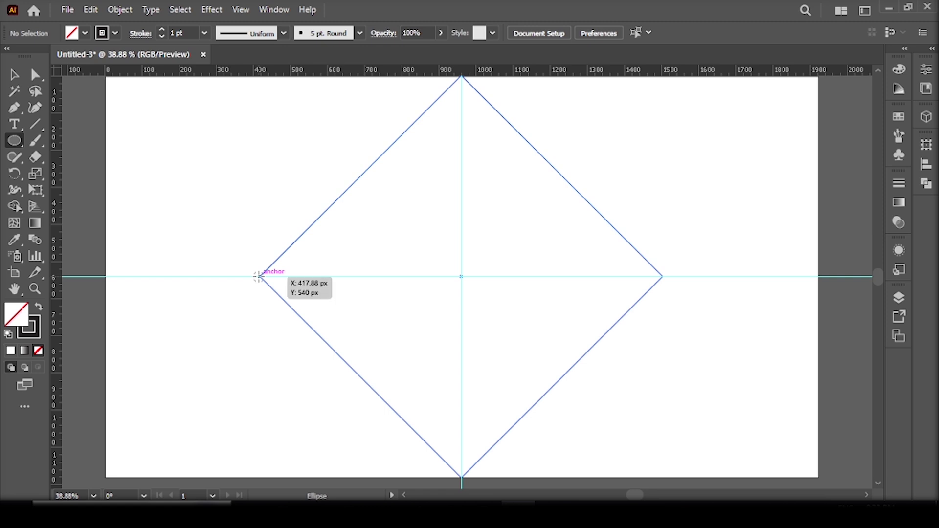
- Draw a large circle centred on the diamond's left corner
mouse_move(259, 277)
mouse_down()
mouse_move(311, 490)
mouse_move(286, 400)
mouse_up()
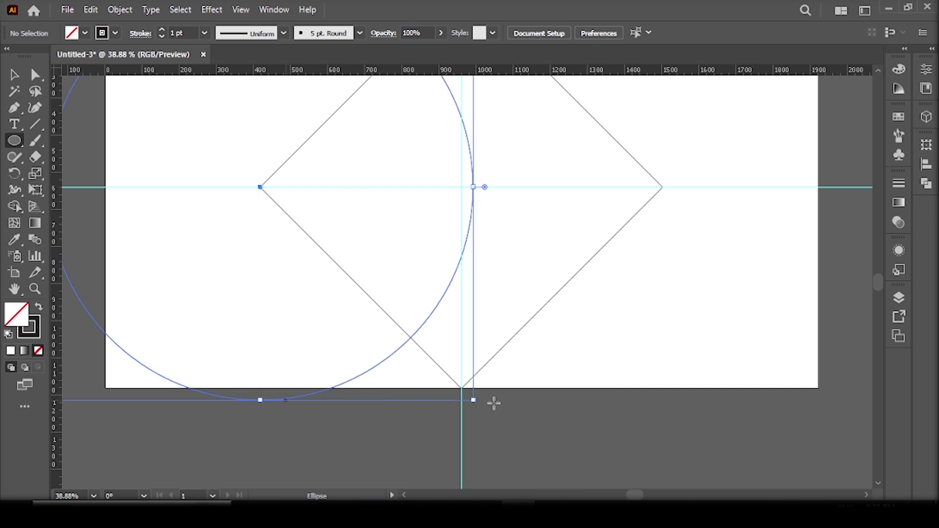
drag(875, 287, 875, 272)
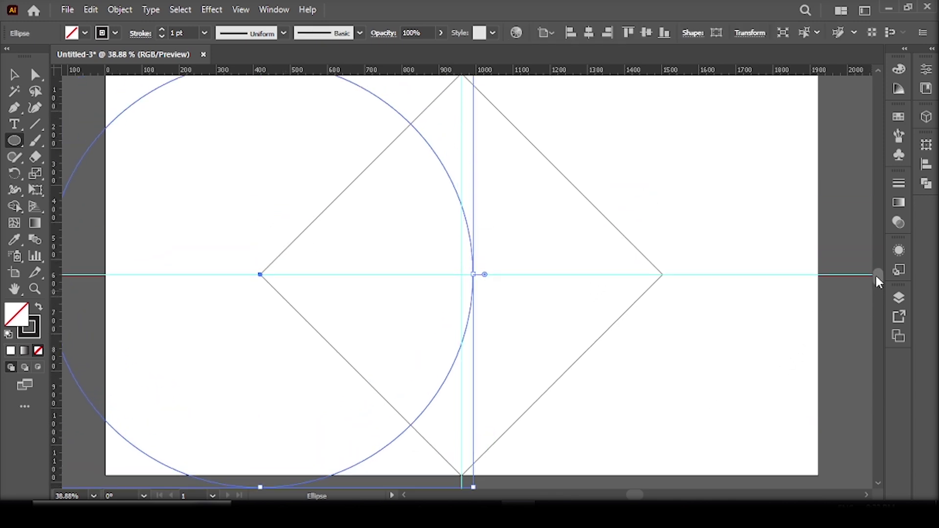
click(15, 74)
click(346, 154)
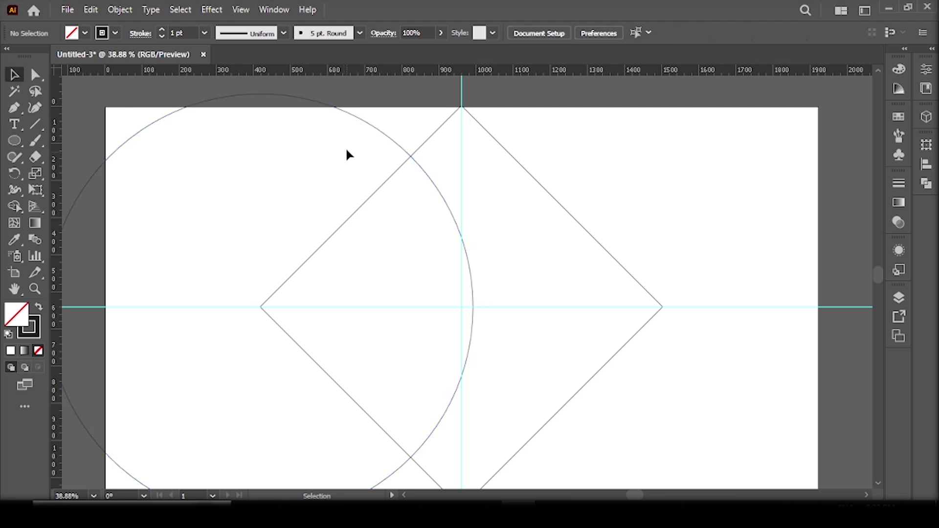
click(338, 109)
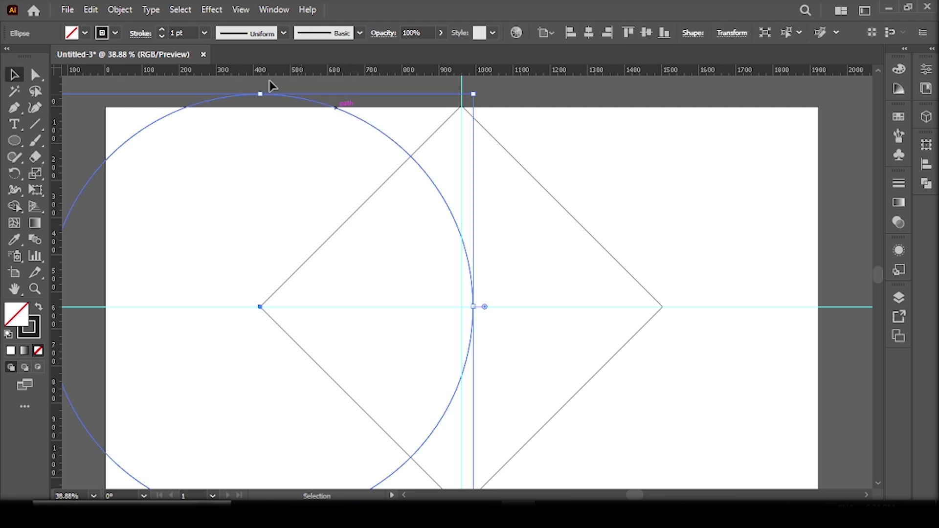
- Copy the circle, paste it in front, and move it to the diamond's right corner
click(91, 10)
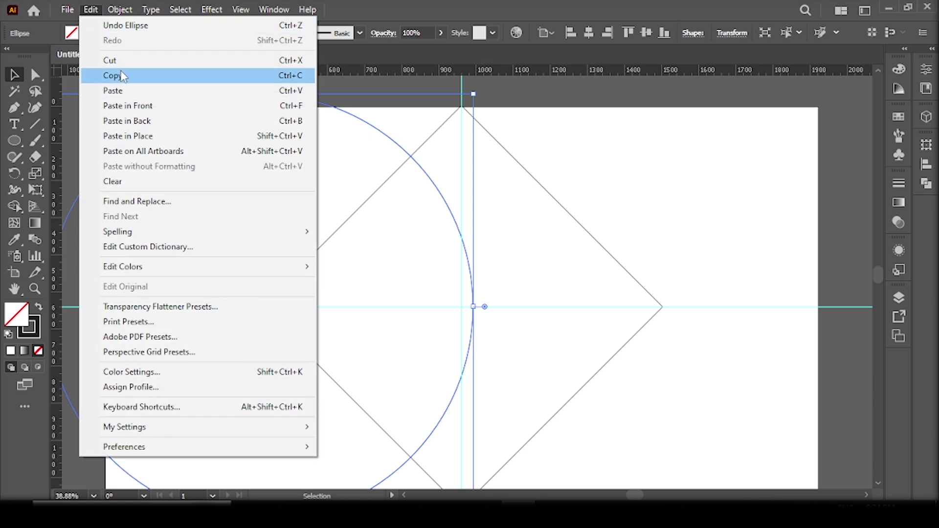
click(120, 71)
click(91, 9)
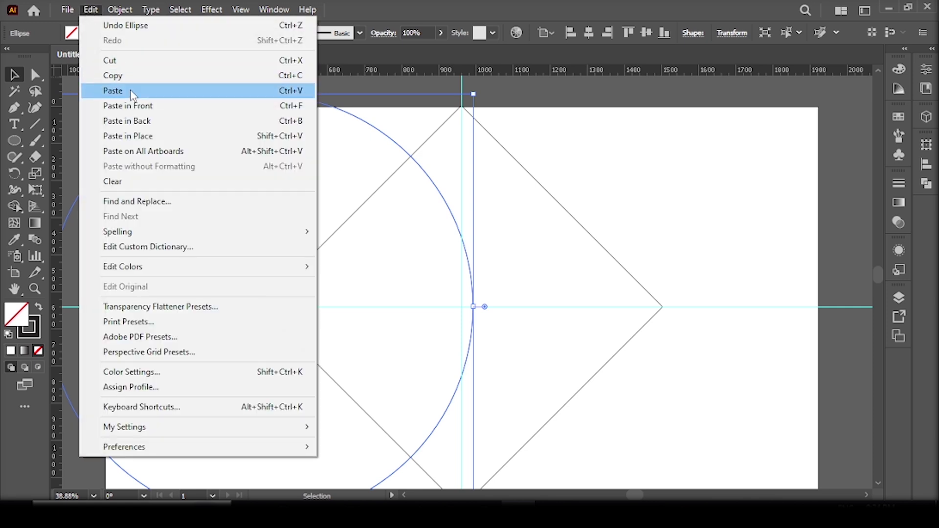
click(137, 105)
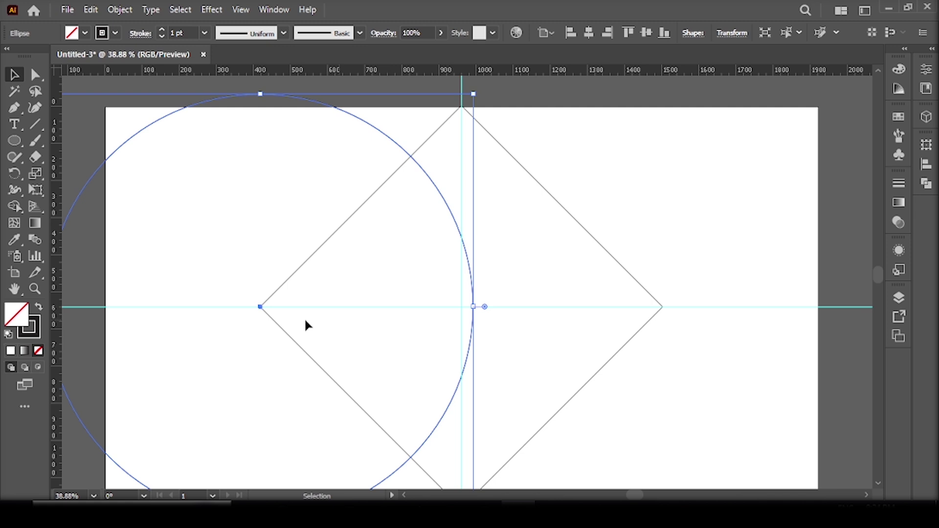
drag(260, 308, 664, 308)
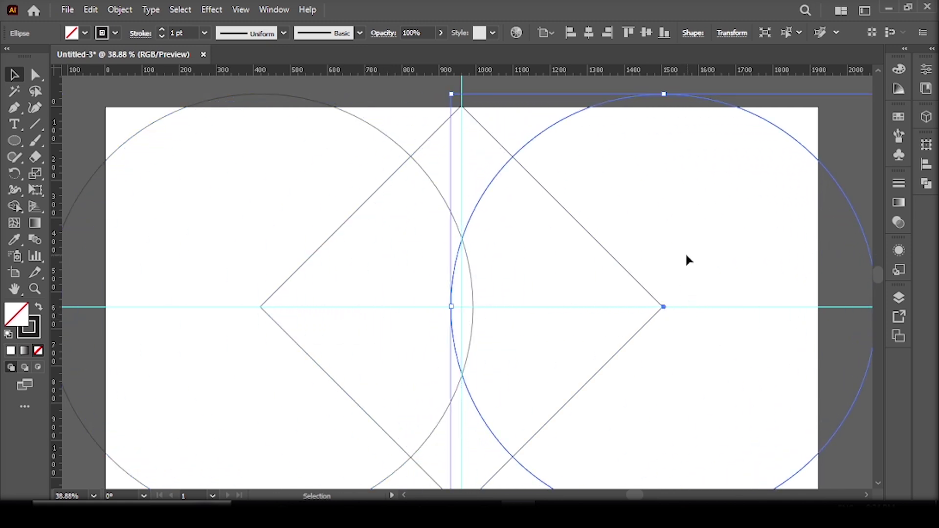
click(685, 251)
drag(209, 179, 735, 454)
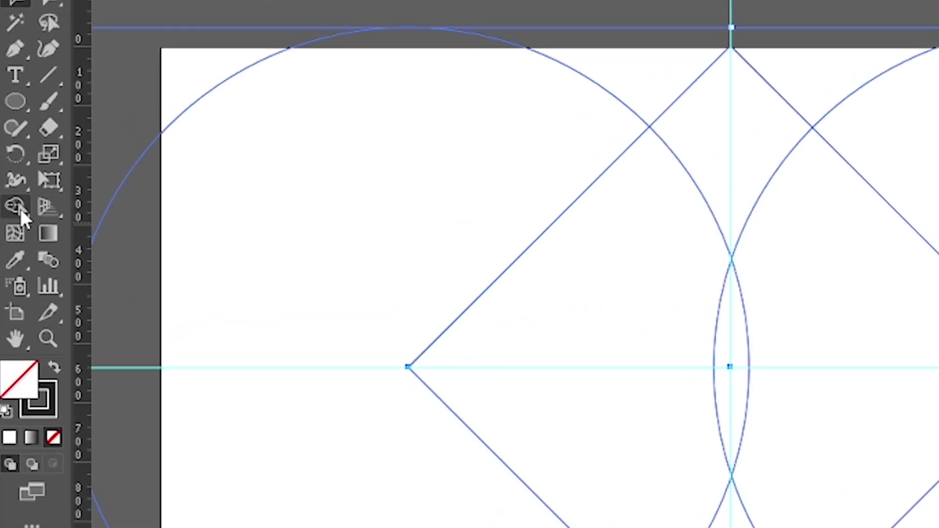
- Delete the outer circle and triangle regions with the Shape Builder tool
click(14, 205)
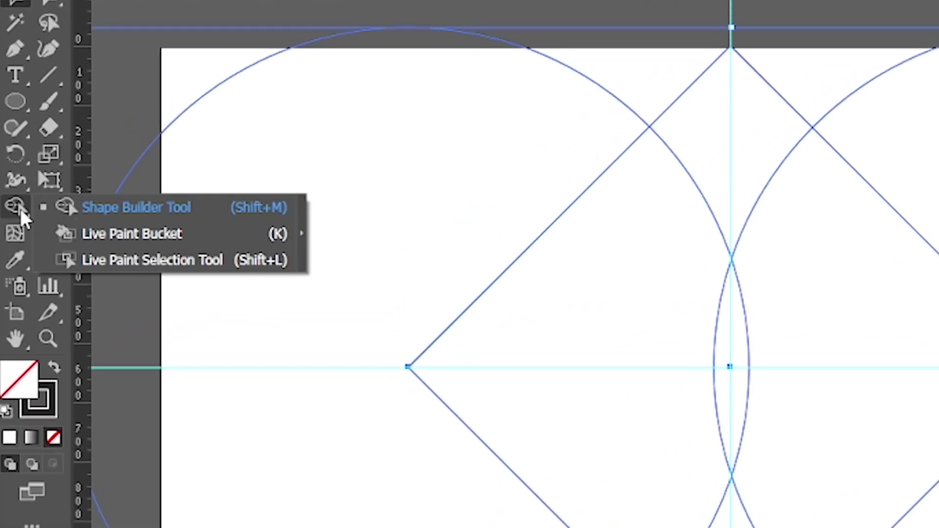
click(113, 215)
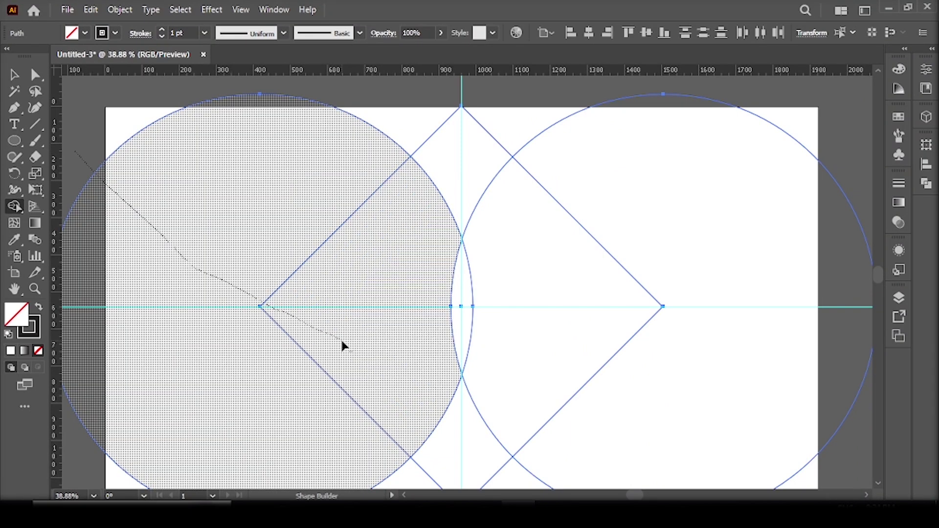
drag(221, 285, 342, 346)
drag(648, 202, 558, 300)
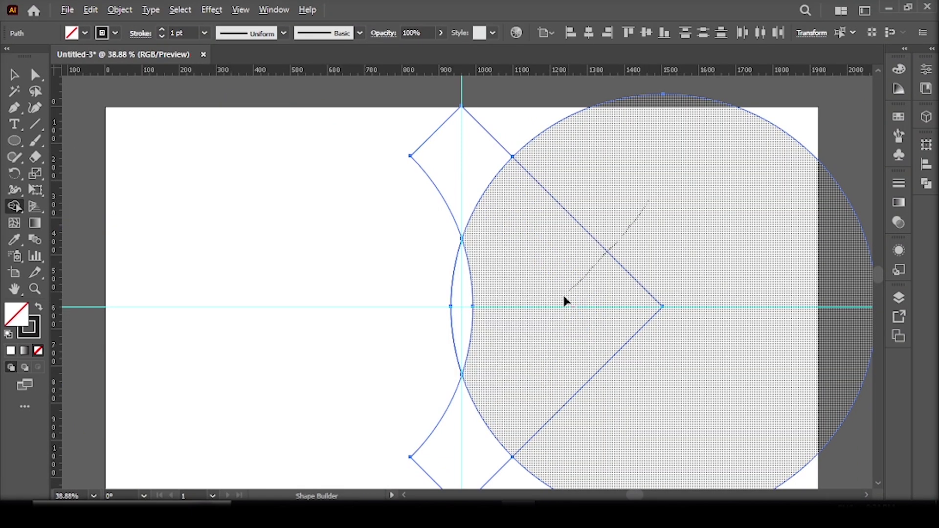
- Check the central lens pieces, undoing the test moves, then select the whole petal
click(14, 75)
click(188, 226)
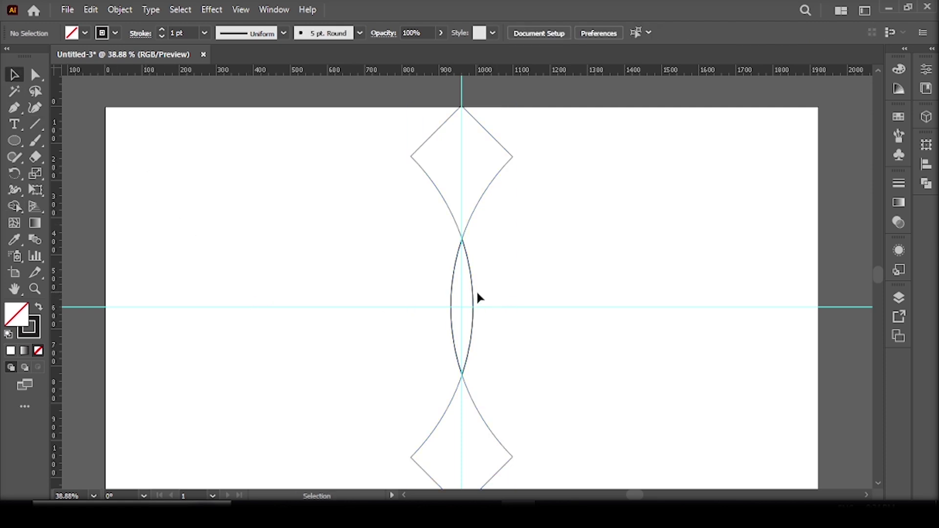
drag(474, 300, 591, 283)
key(ctrl+z)
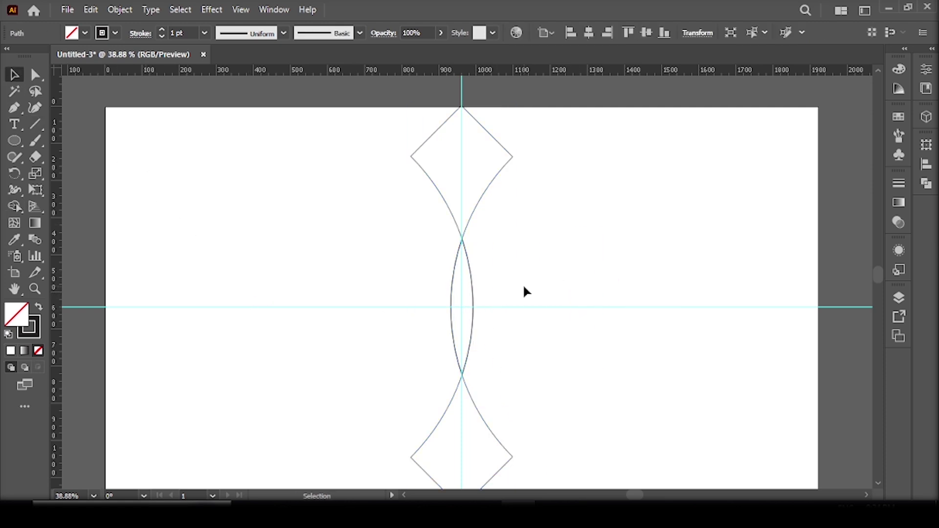
click(524, 288)
drag(472, 304, 541, 304)
key(ctrl+z)
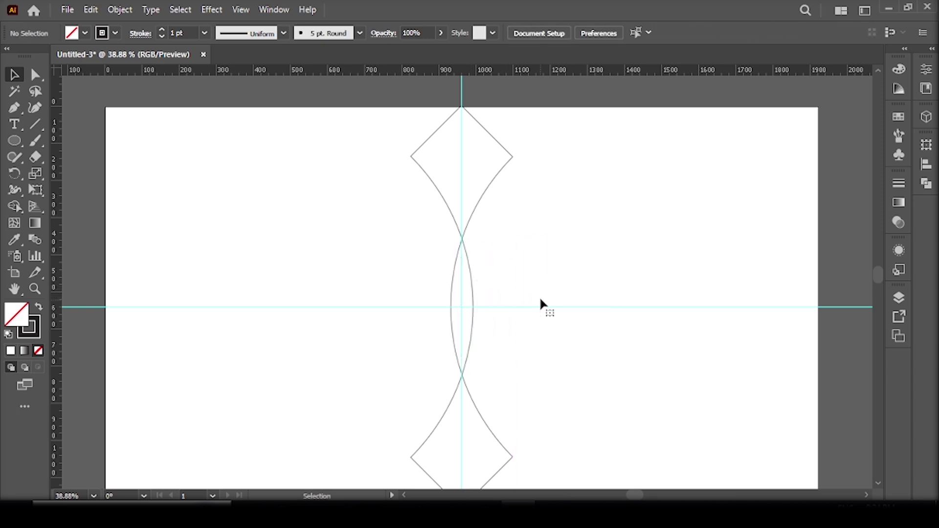
drag(575, 142, 345, 435)
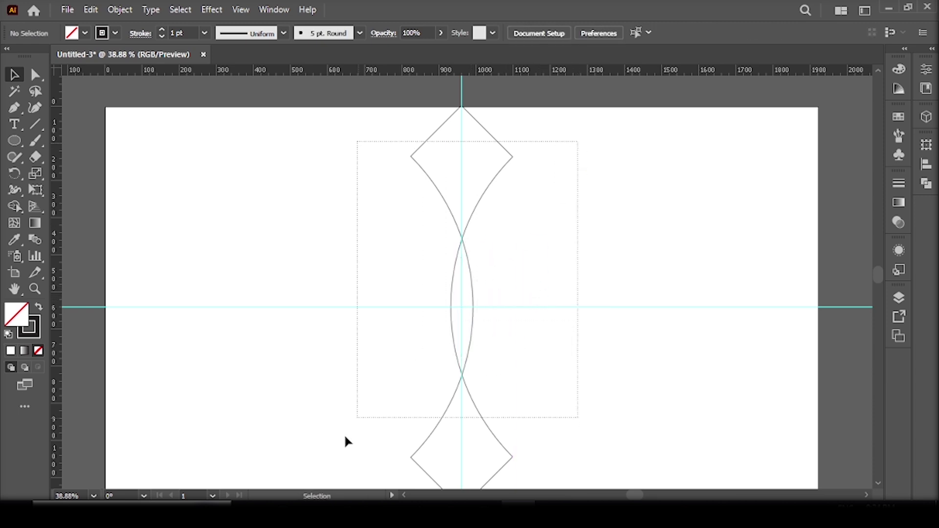
- Group the petal pieces and scale the group down, keeping it on the guides
right_click(451, 365)
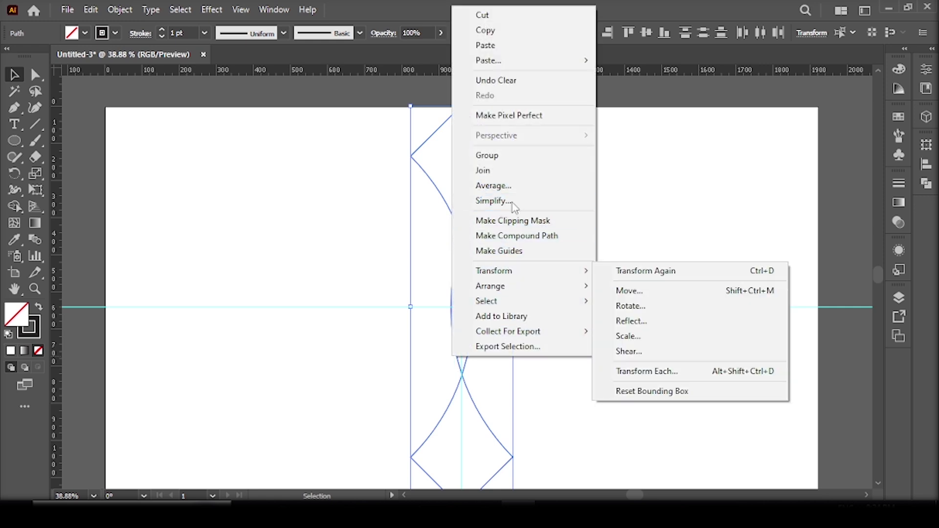
click(514, 158)
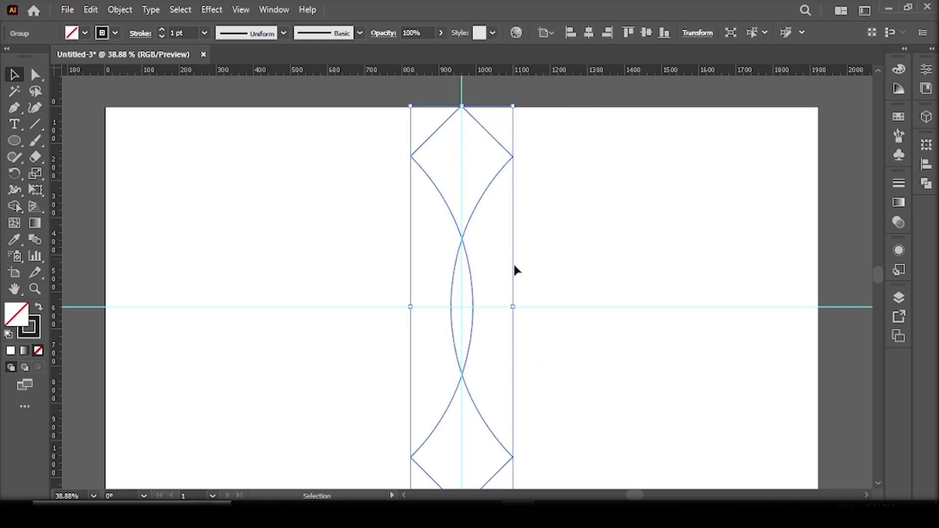
drag(512, 306, 495, 306)
click(555, 239)
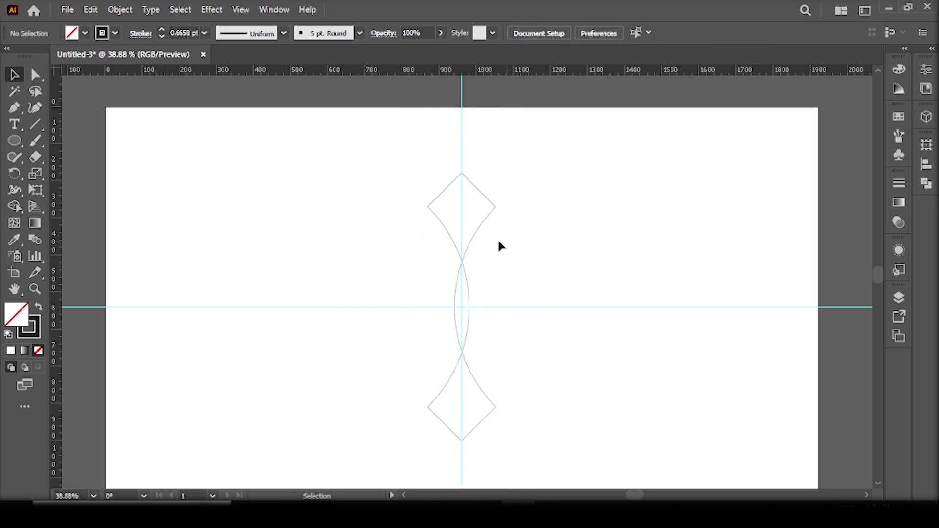
click(470, 246)
- Make a 90° rotated copy of the petal around its centre, forming a cross
drag(14, 174, 85, 178)
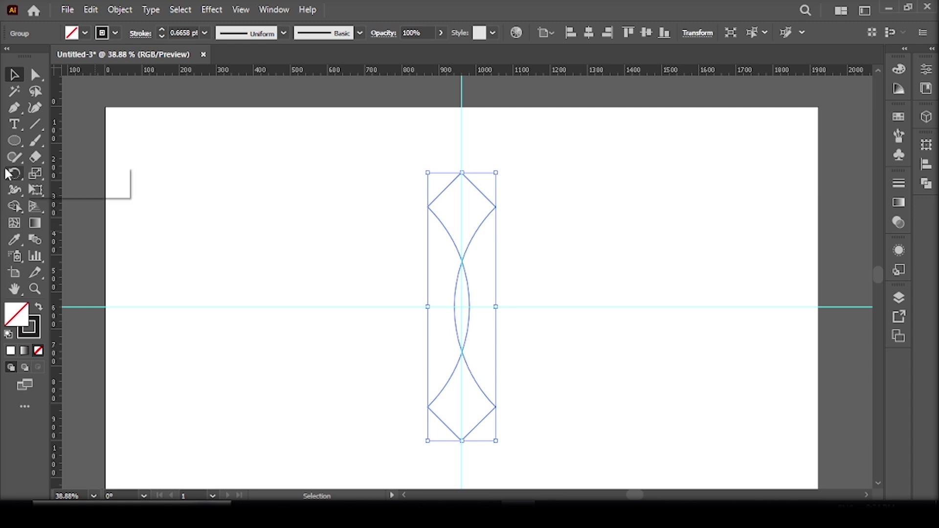
click(84, 175)
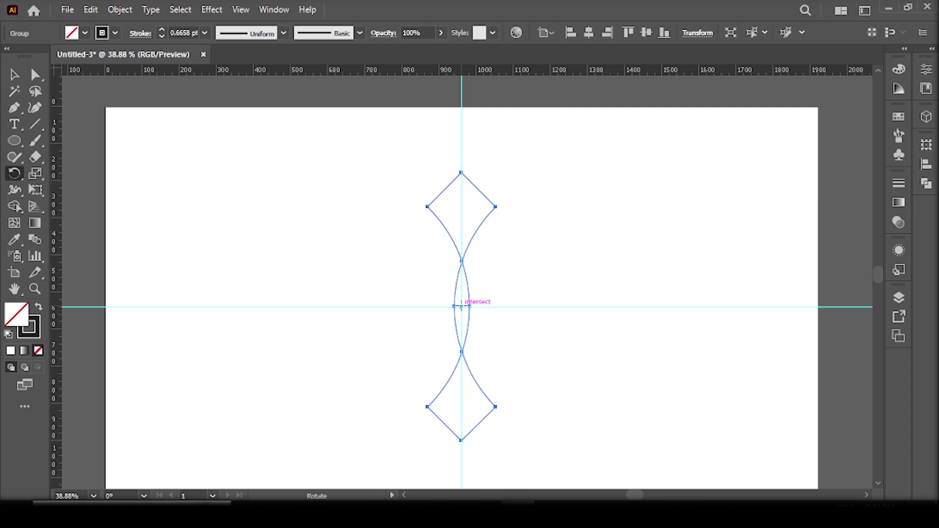
alt+click(463, 306)
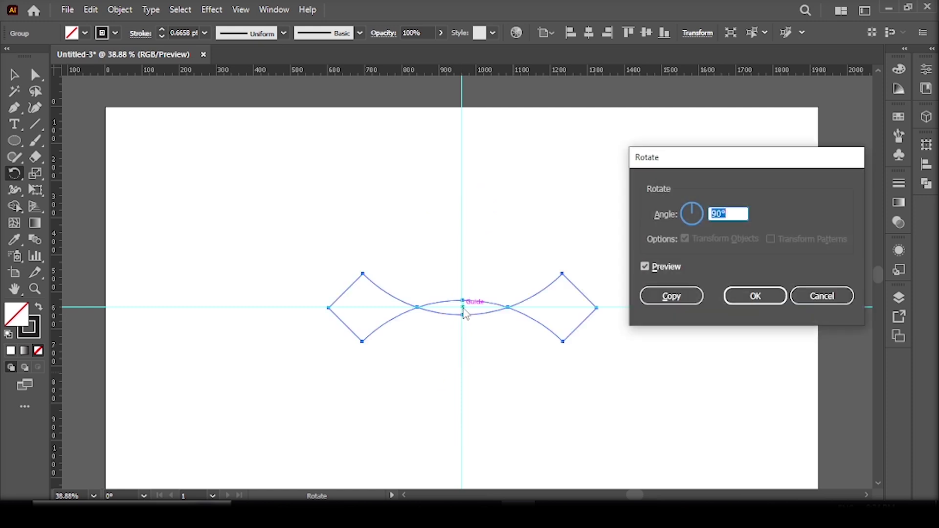
click(678, 299)
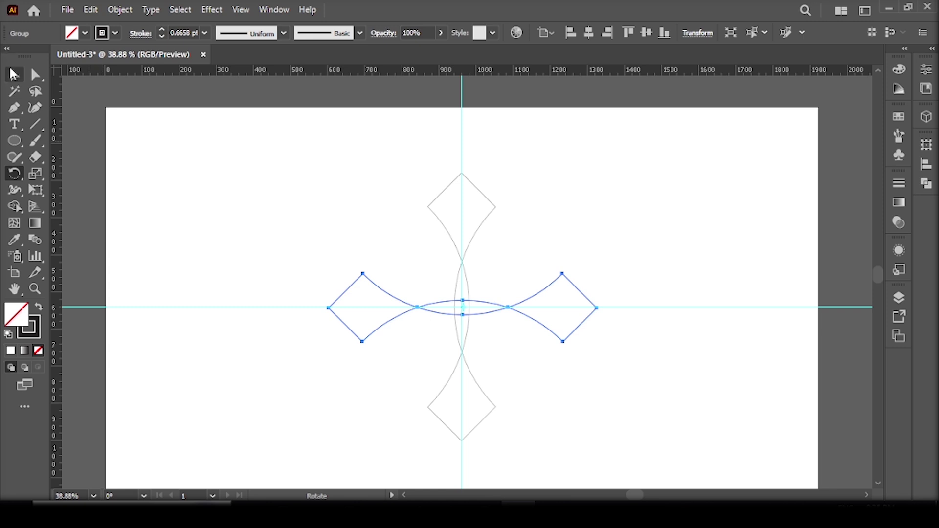
click(14, 75)
click(236, 239)
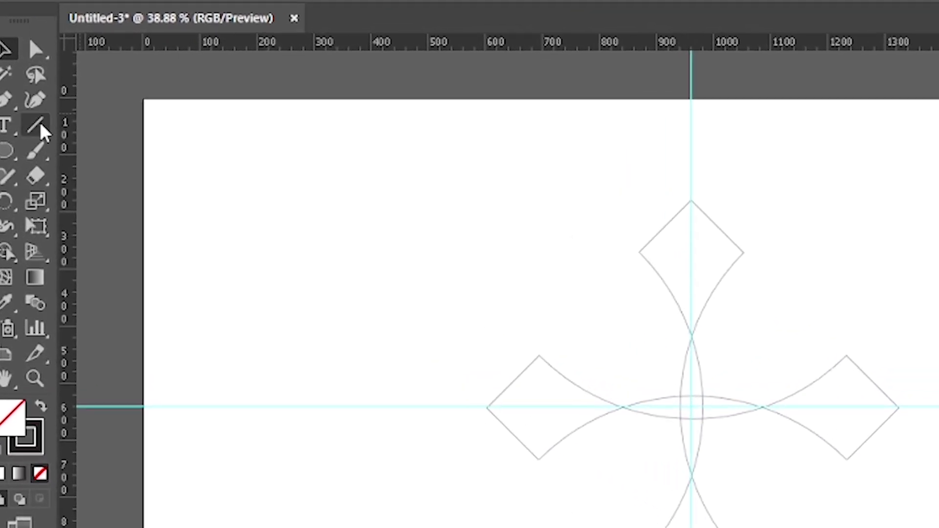
- Draw two arcs from the top petal to the left petal outlining a curved blade
click(43, 131)
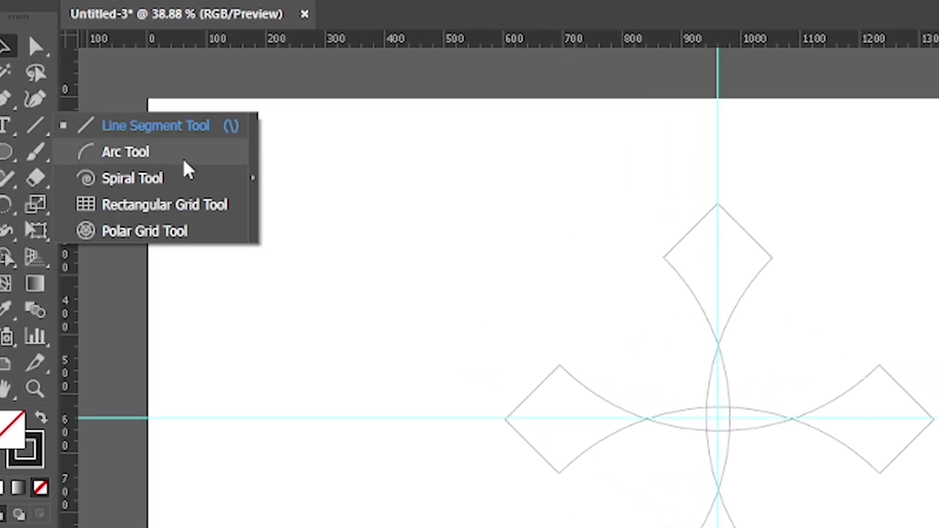
click(166, 162)
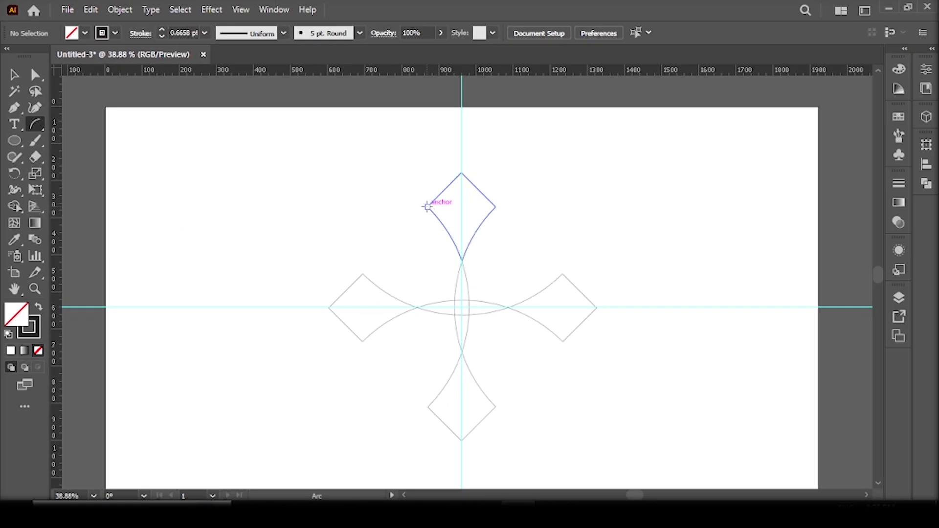
drag(427, 206, 362, 274)
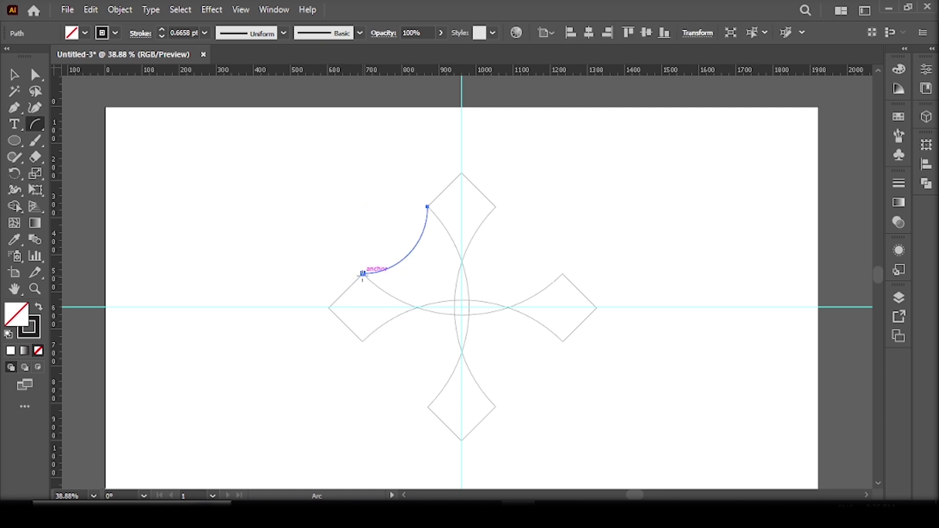
drag(461, 261, 362, 273)
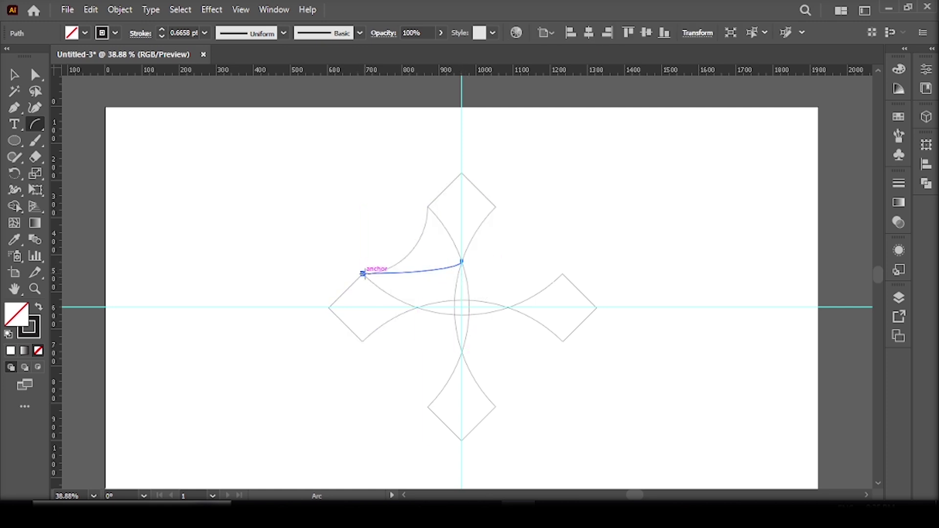
click(14, 74)
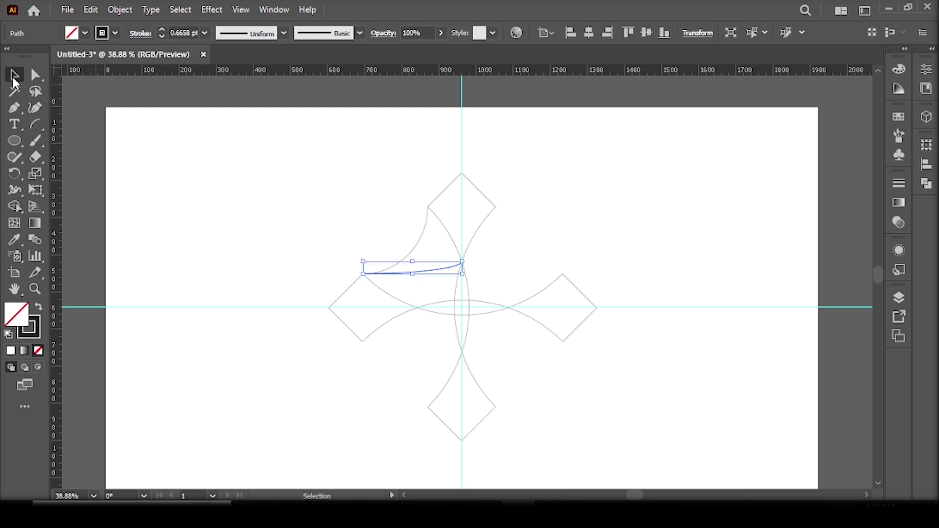
click(288, 227)
drag(310, 209, 626, 454)
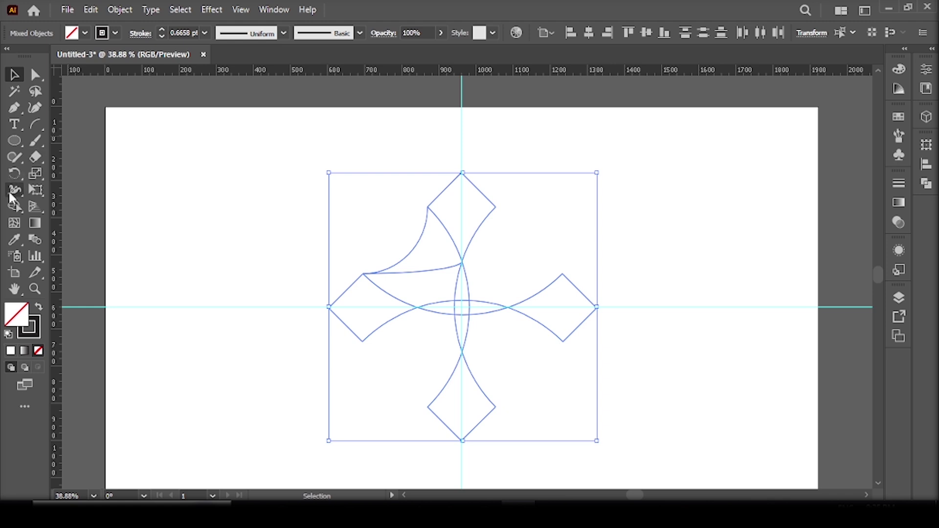
- Merge the top diamond, left curved wedge and middle regions into one black shape
click(14, 205)
click(84, 207)
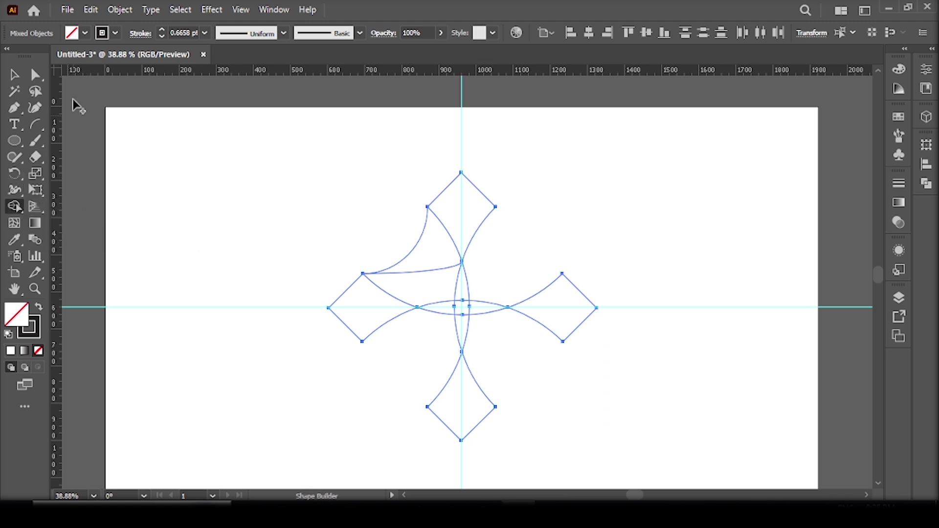
click(72, 33)
click(38, 57)
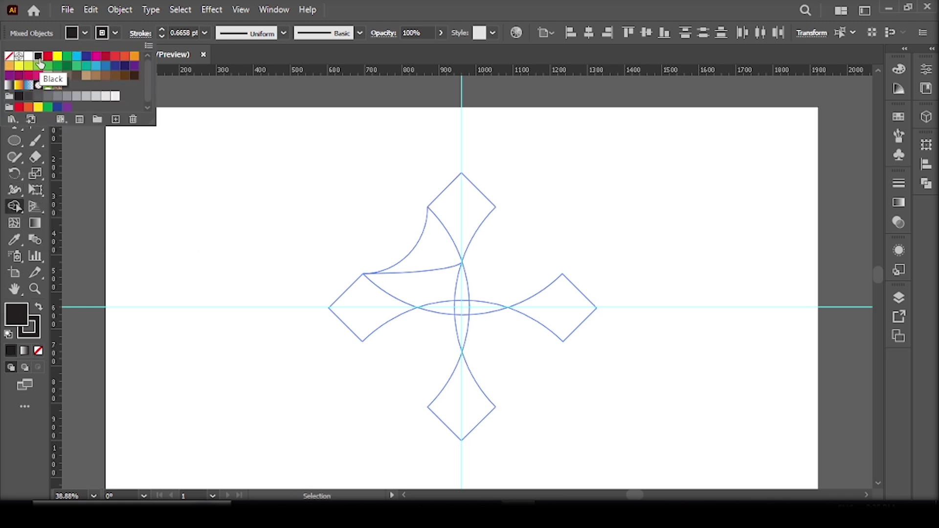
click(457, 201)
click(466, 201)
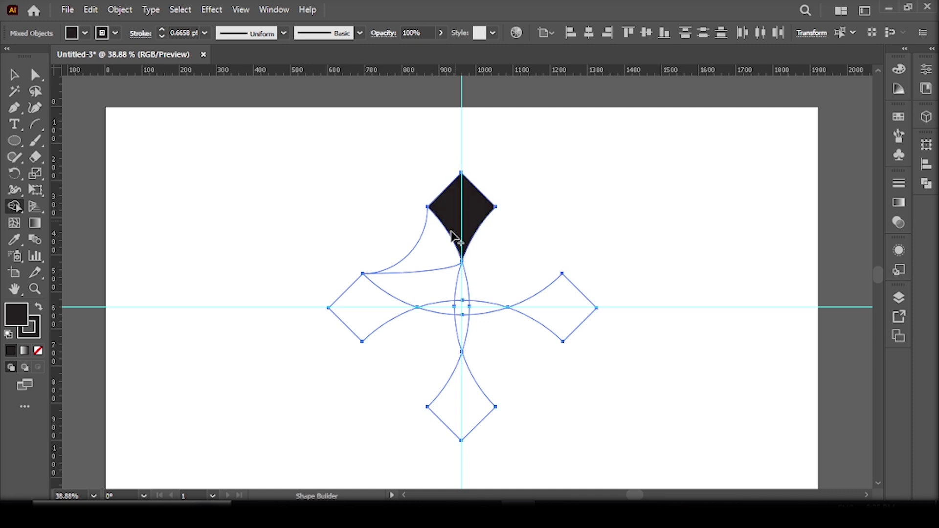
click(445, 244)
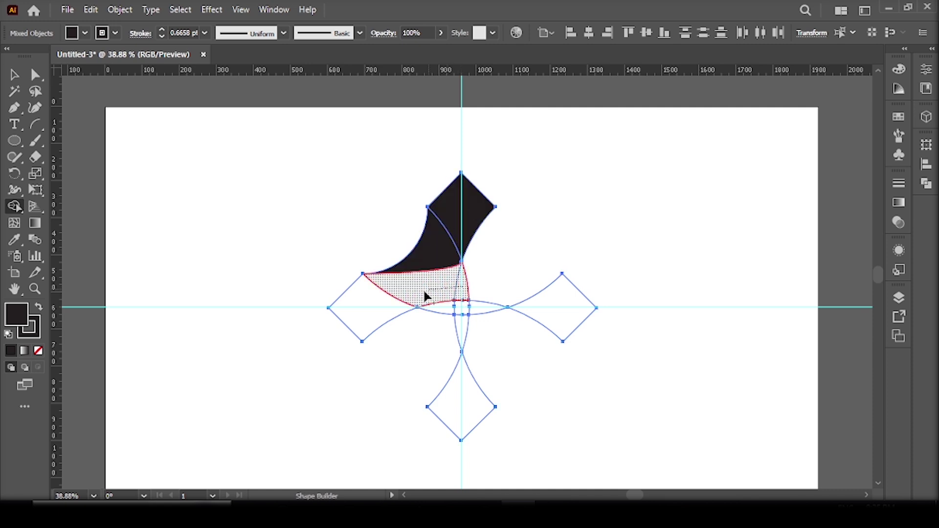
drag(464, 292, 419, 298)
- Select all the leftover unfilled outline paths and delete them
click(11, 74)
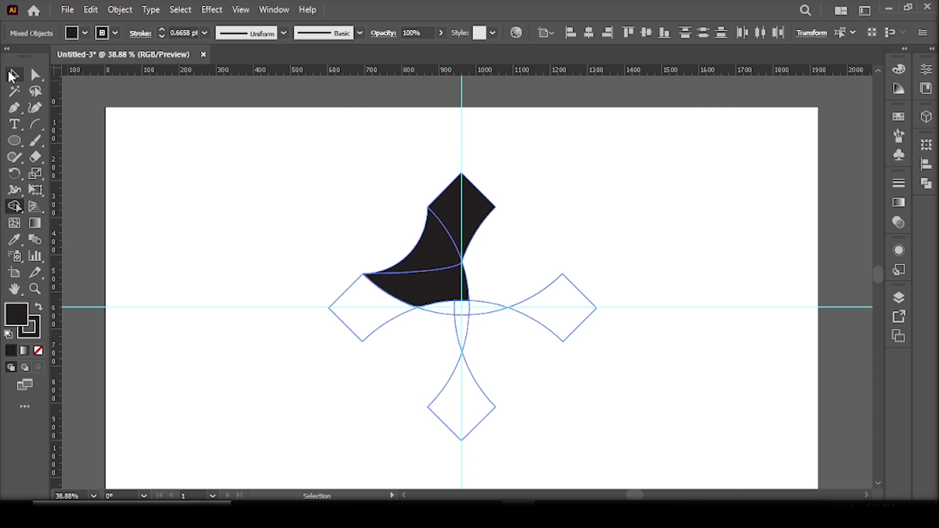
click(272, 222)
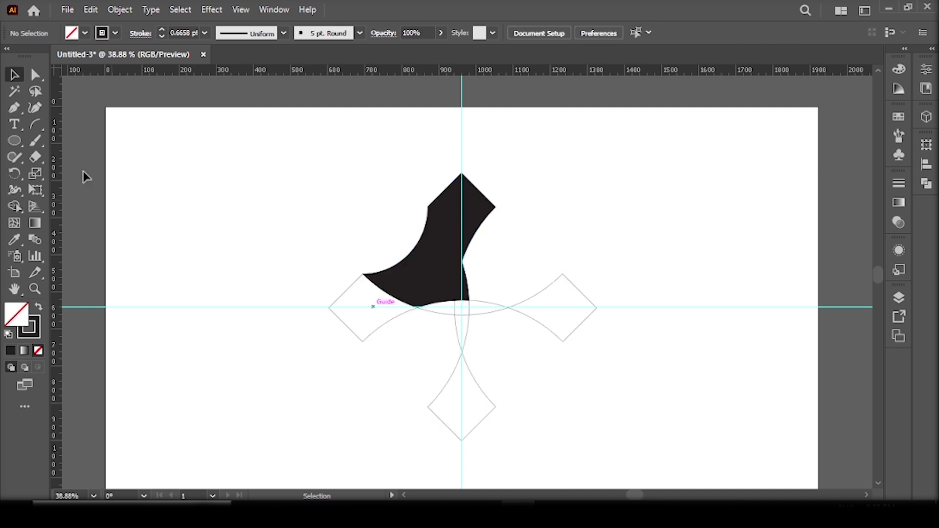
click(329, 309)
key(Delete)
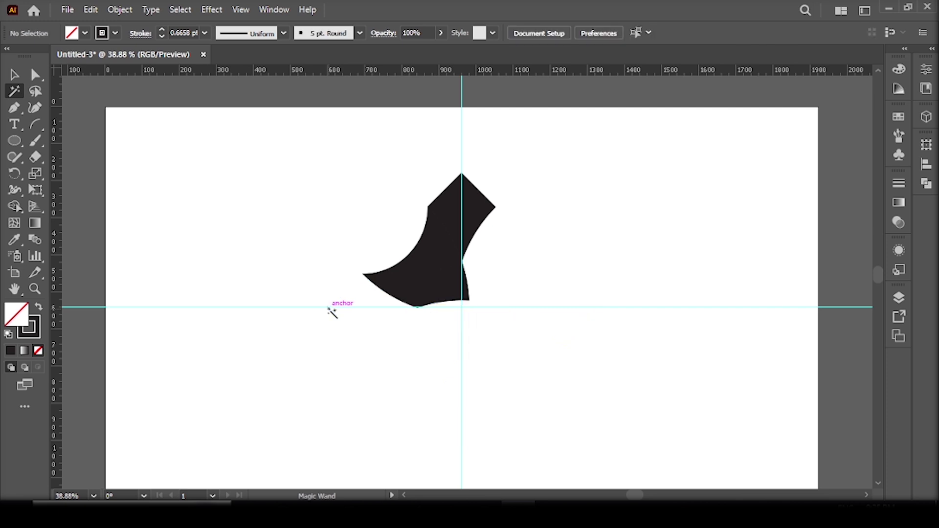
- Set the blade's stroke to None and reselect the whole shape
click(15, 75)
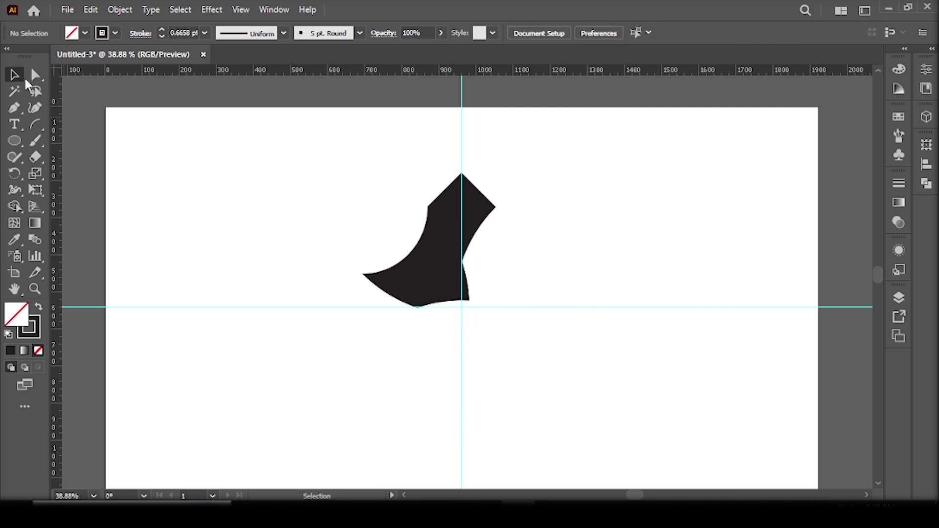
drag(289, 166, 497, 334)
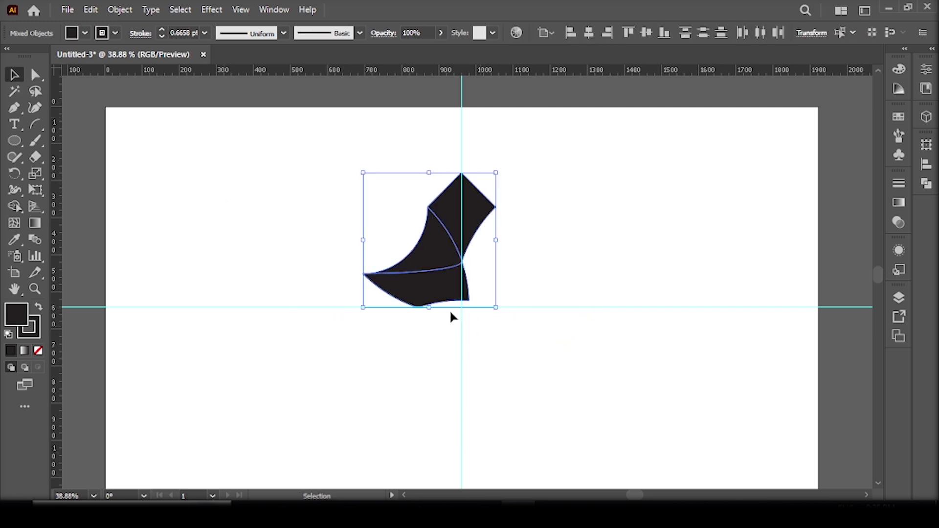
click(103, 36)
click(9, 57)
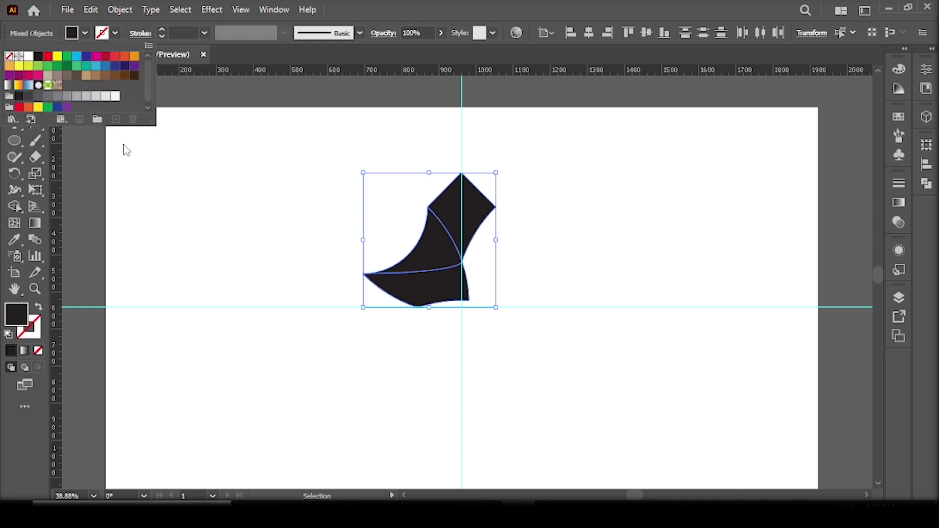
click(198, 194)
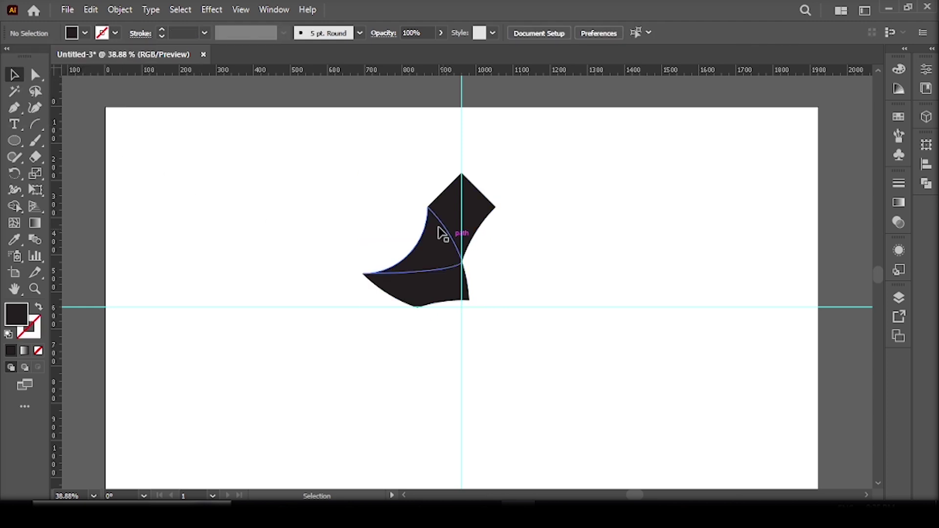
key(ctrl+a)
- Fill the shape with the White-Black preset gradient from the Gradient panel
click(273, 9)
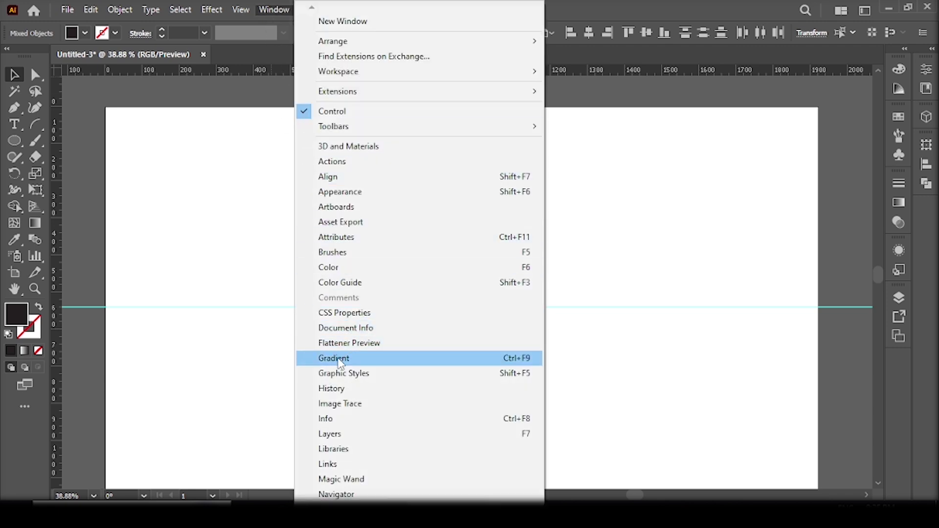
click(339, 358)
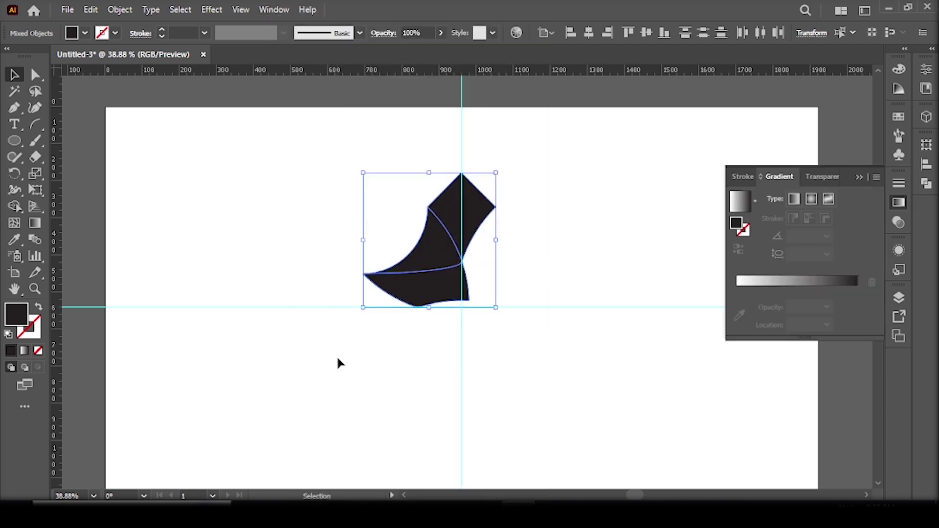
click(755, 200)
click(666, 224)
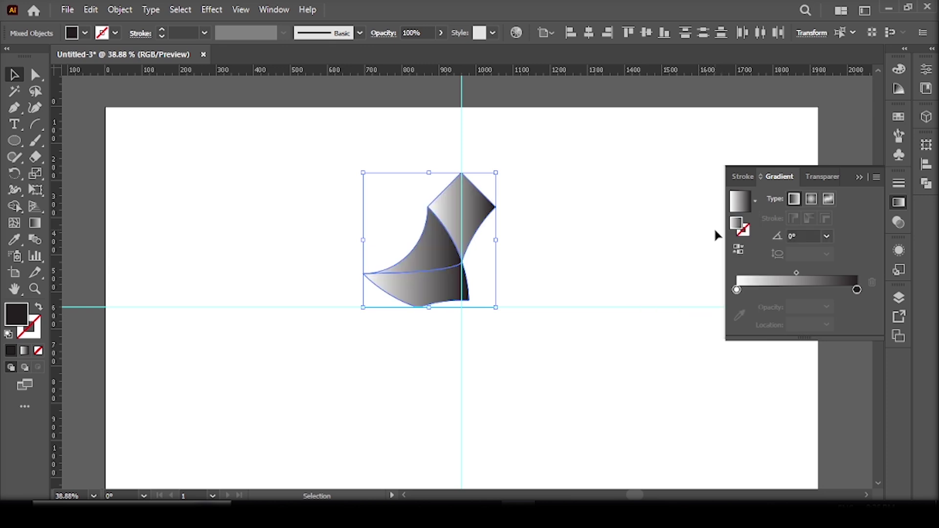
- Set the gradient's right stop to black and its left stop to cyan
double_click(857, 290)
click(703, 411)
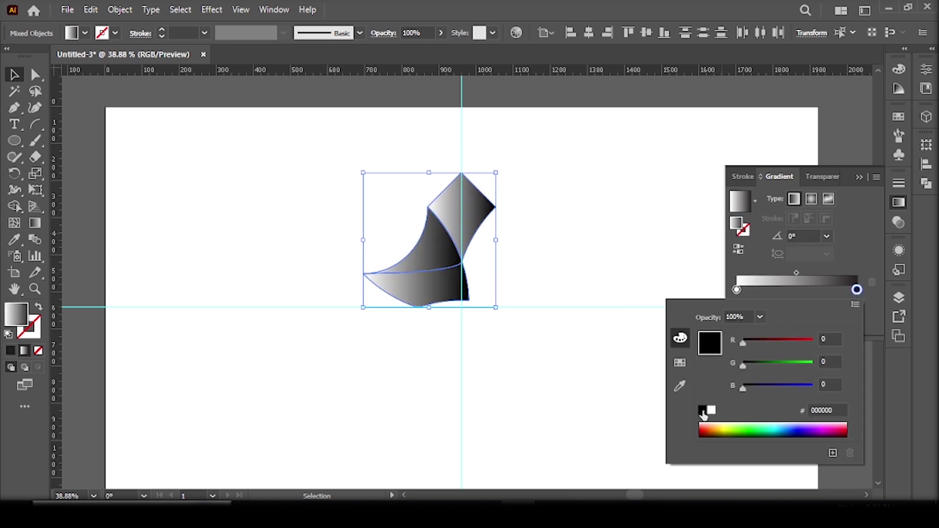
click(737, 291)
double_click(737, 290)
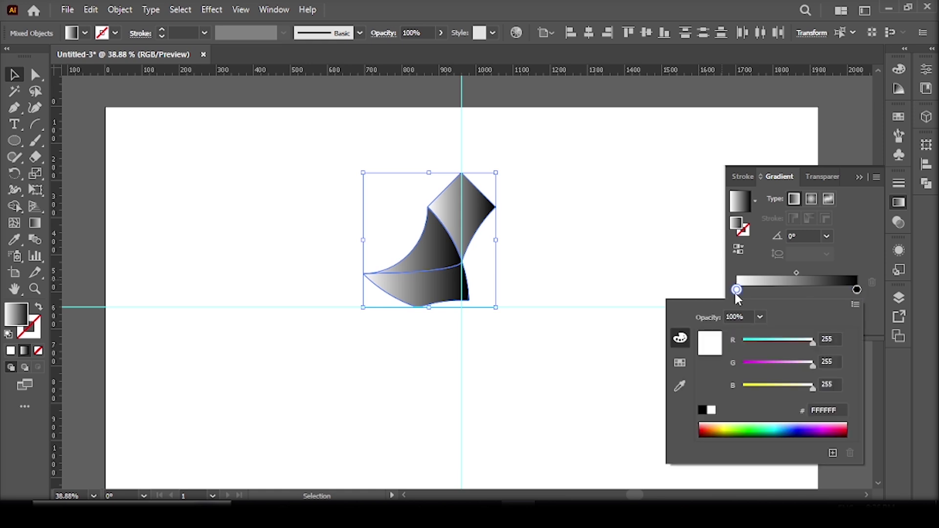
drag(816, 350, 743, 342)
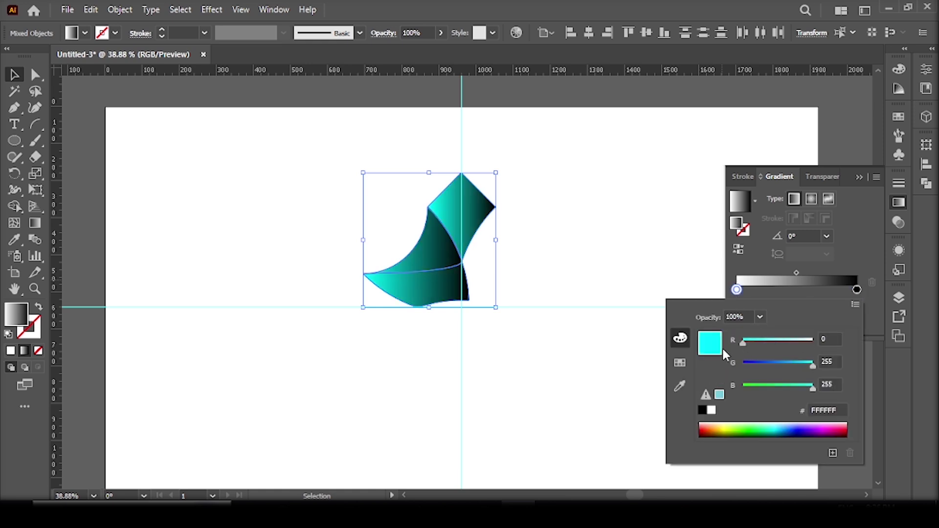
click(664, 245)
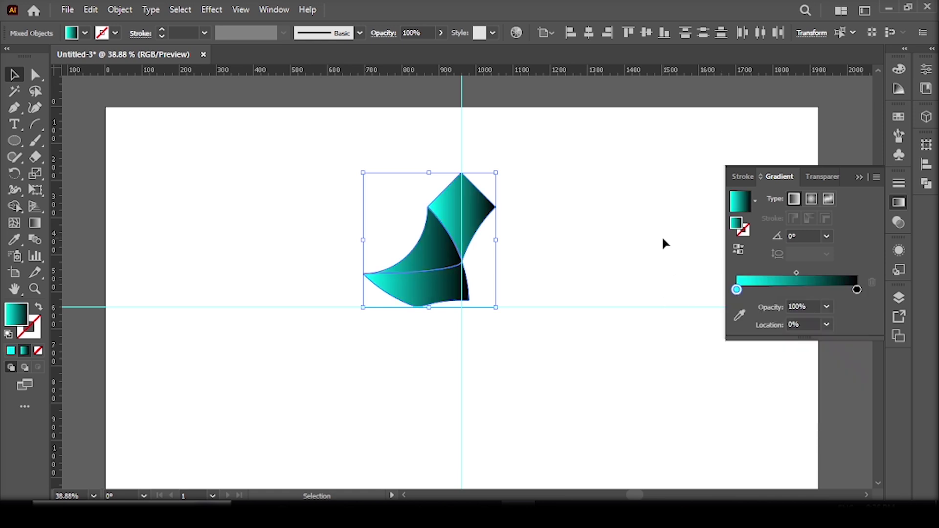
click(861, 178)
click(703, 206)
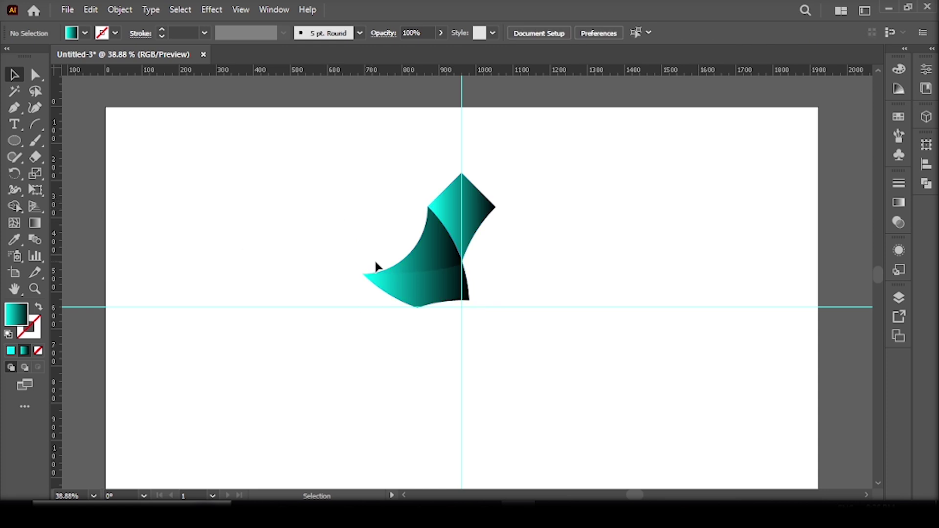
- Redirect the top diamond piece's gradient to run vertically from top to bottom
click(415, 268)
click(35, 224)
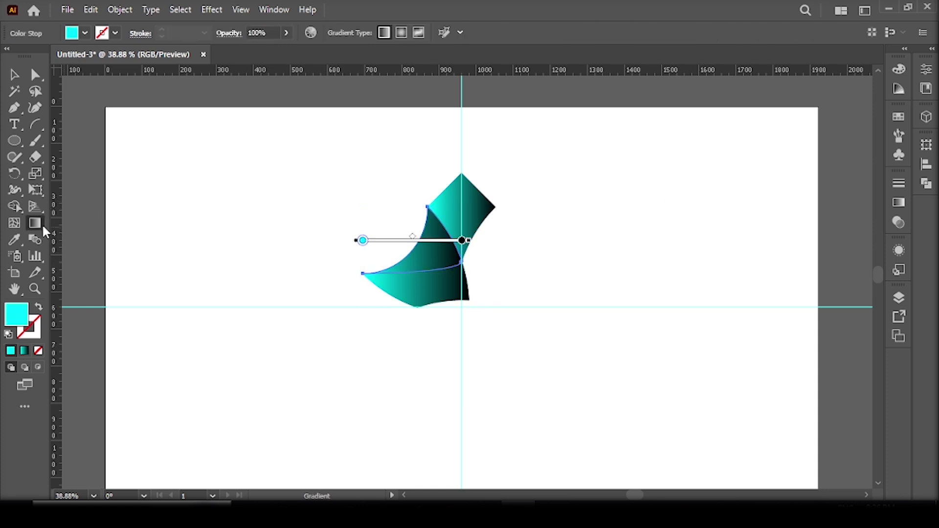
key(v)
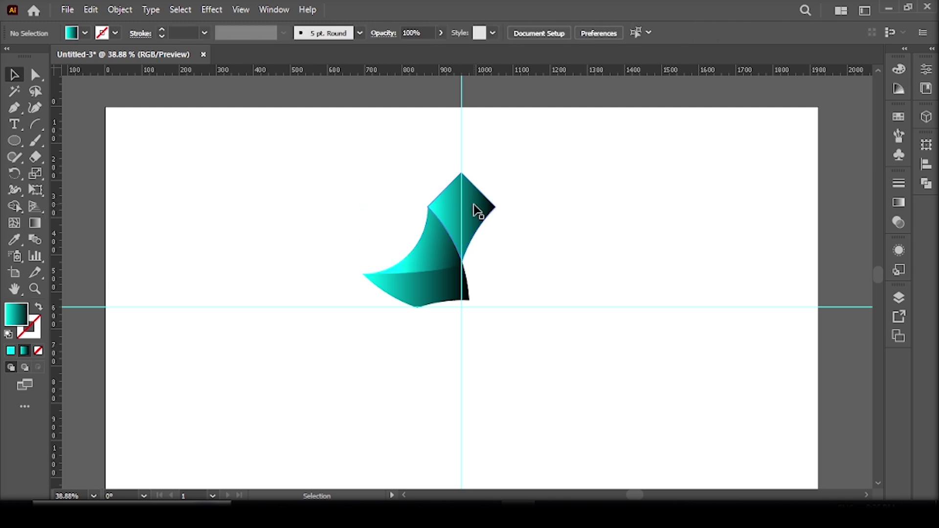
right_click(475, 196)
click(507, 270)
key(ctrl+z)
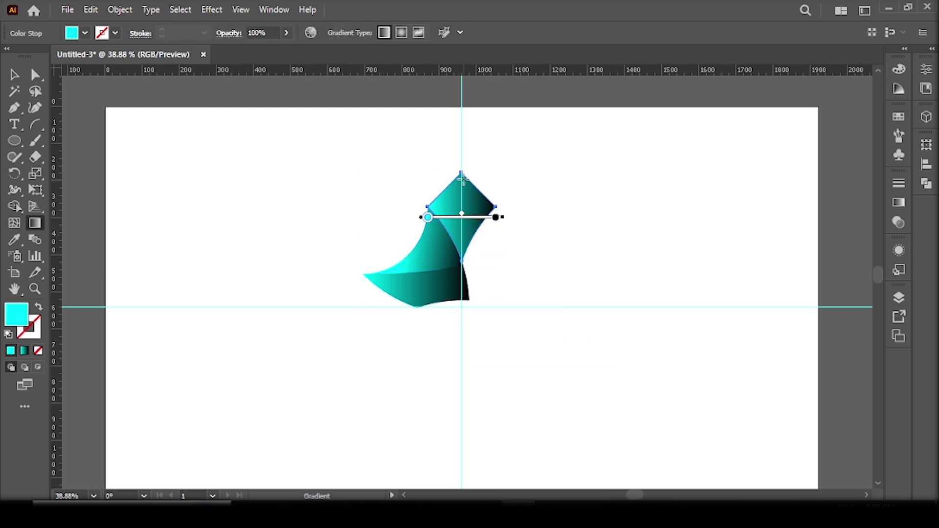
drag(462, 176, 461, 266)
- Reverse the bottom piece's gradient so its dark end sits on the left
key(v)
click(443, 291)
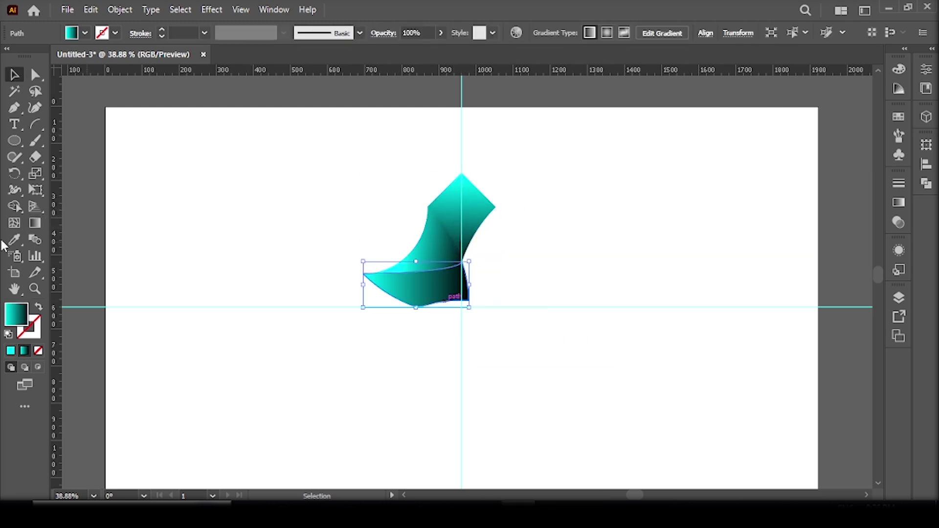
key(g)
drag(467, 301, 345, 264)
key(v)
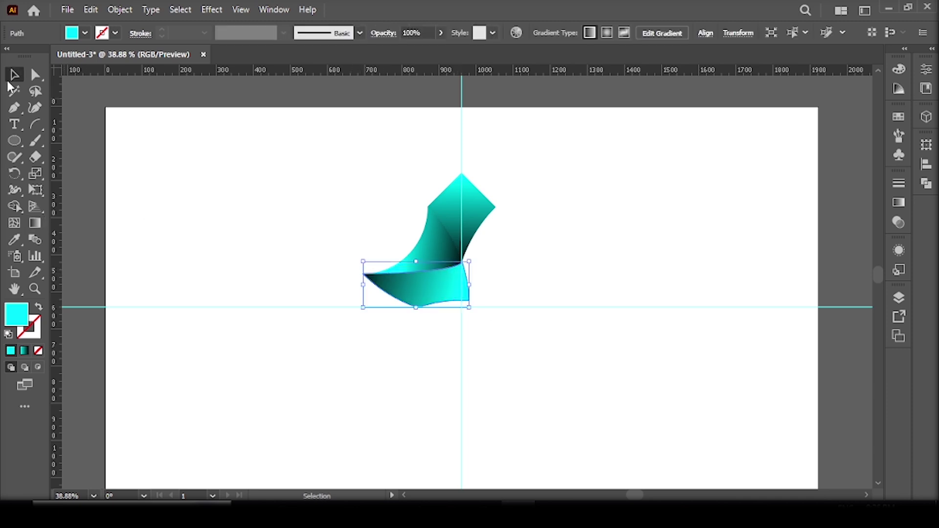
click(242, 196)
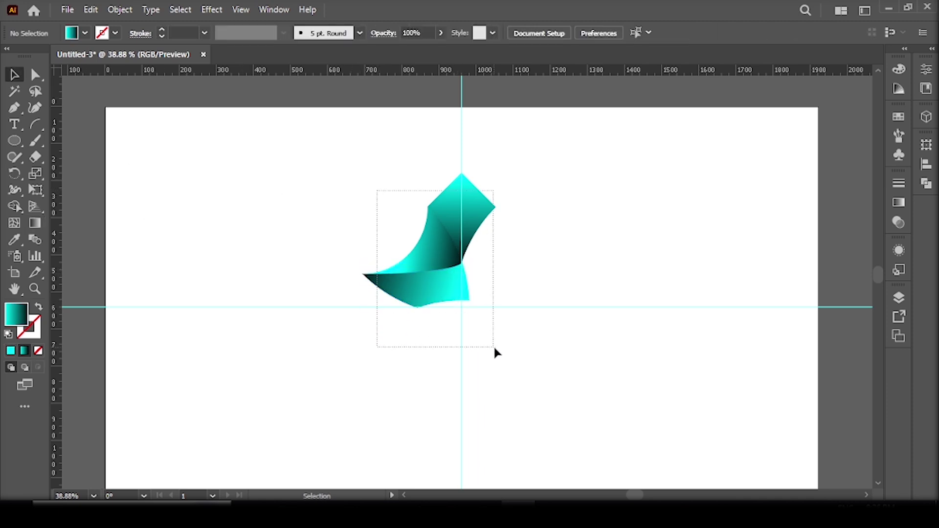
drag(413, 241, 494, 352)
- Rotate copies of the petal group 90° about the guide crossing to form the four-fold star
drag(19, 177, 67, 175)
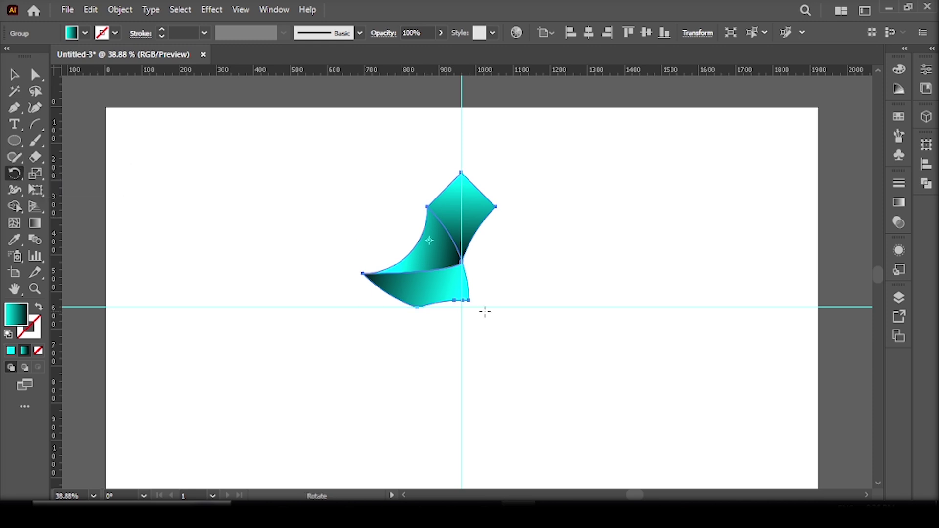
alt+click(461, 307)
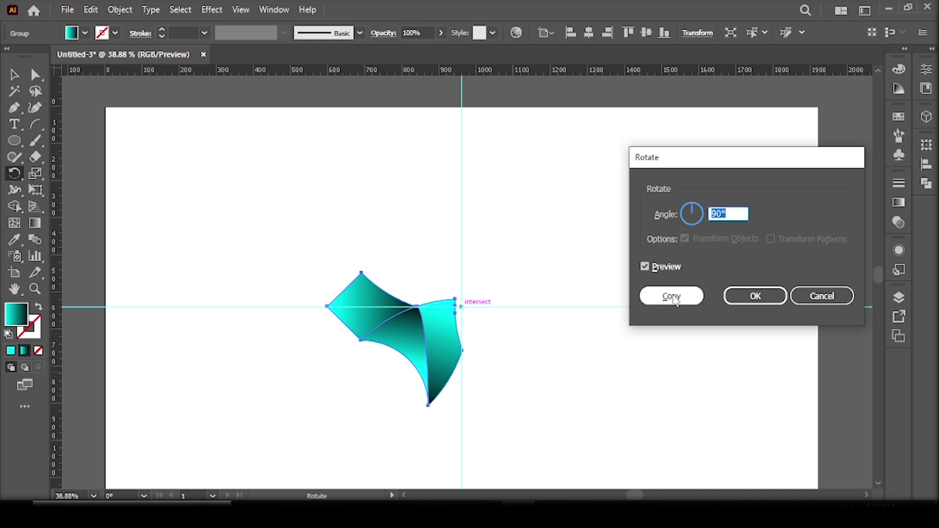
click(672, 295)
key(ctrl+d)
key(ctrl+d)
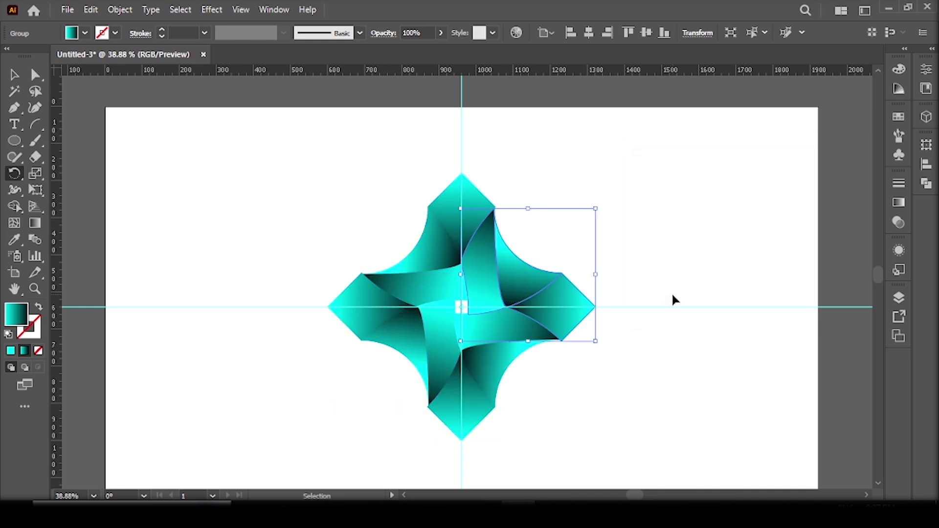
- Unlock all objects and delete the leftover crossing guide path
click(15, 81)
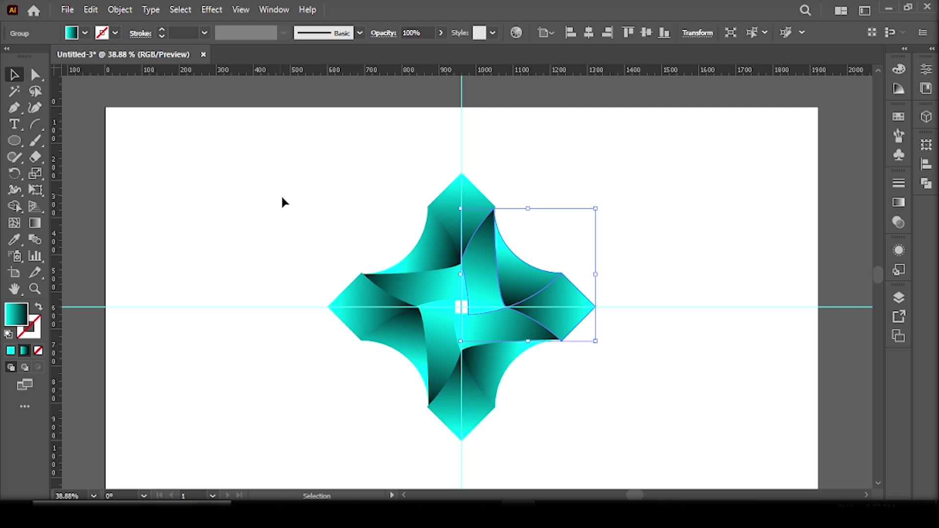
click(281, 202)
click(128, 9)
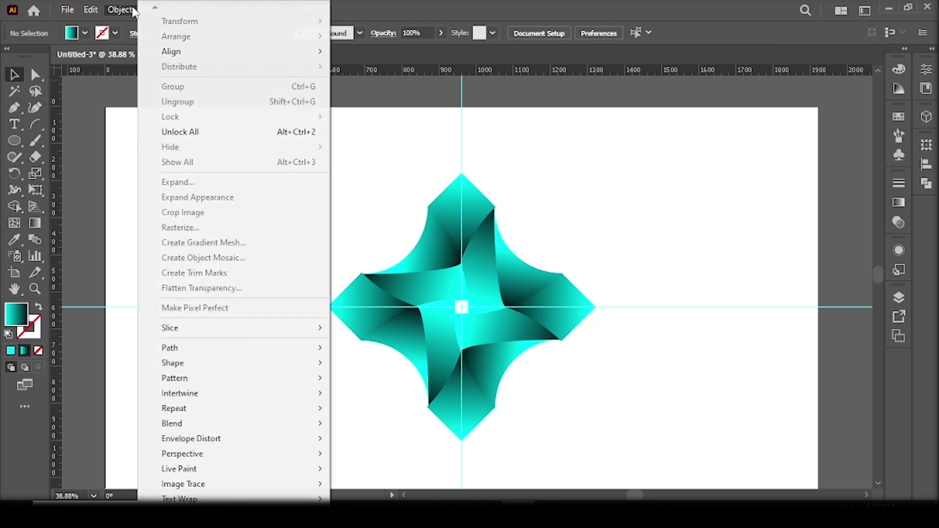
click(186, 129)
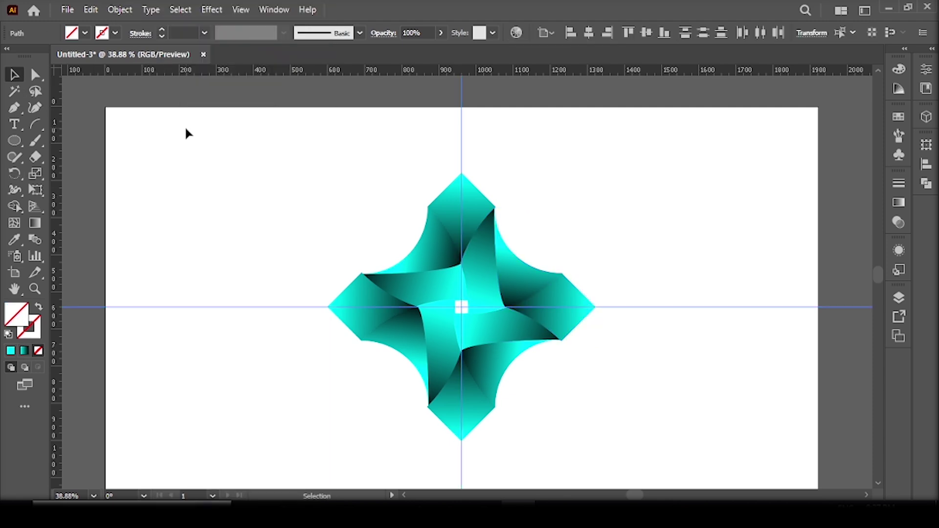
key(Delete)
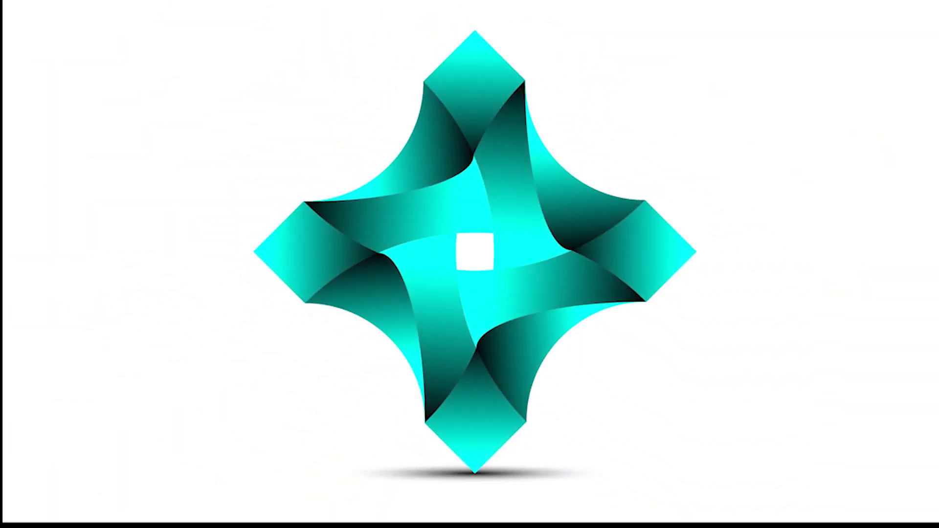